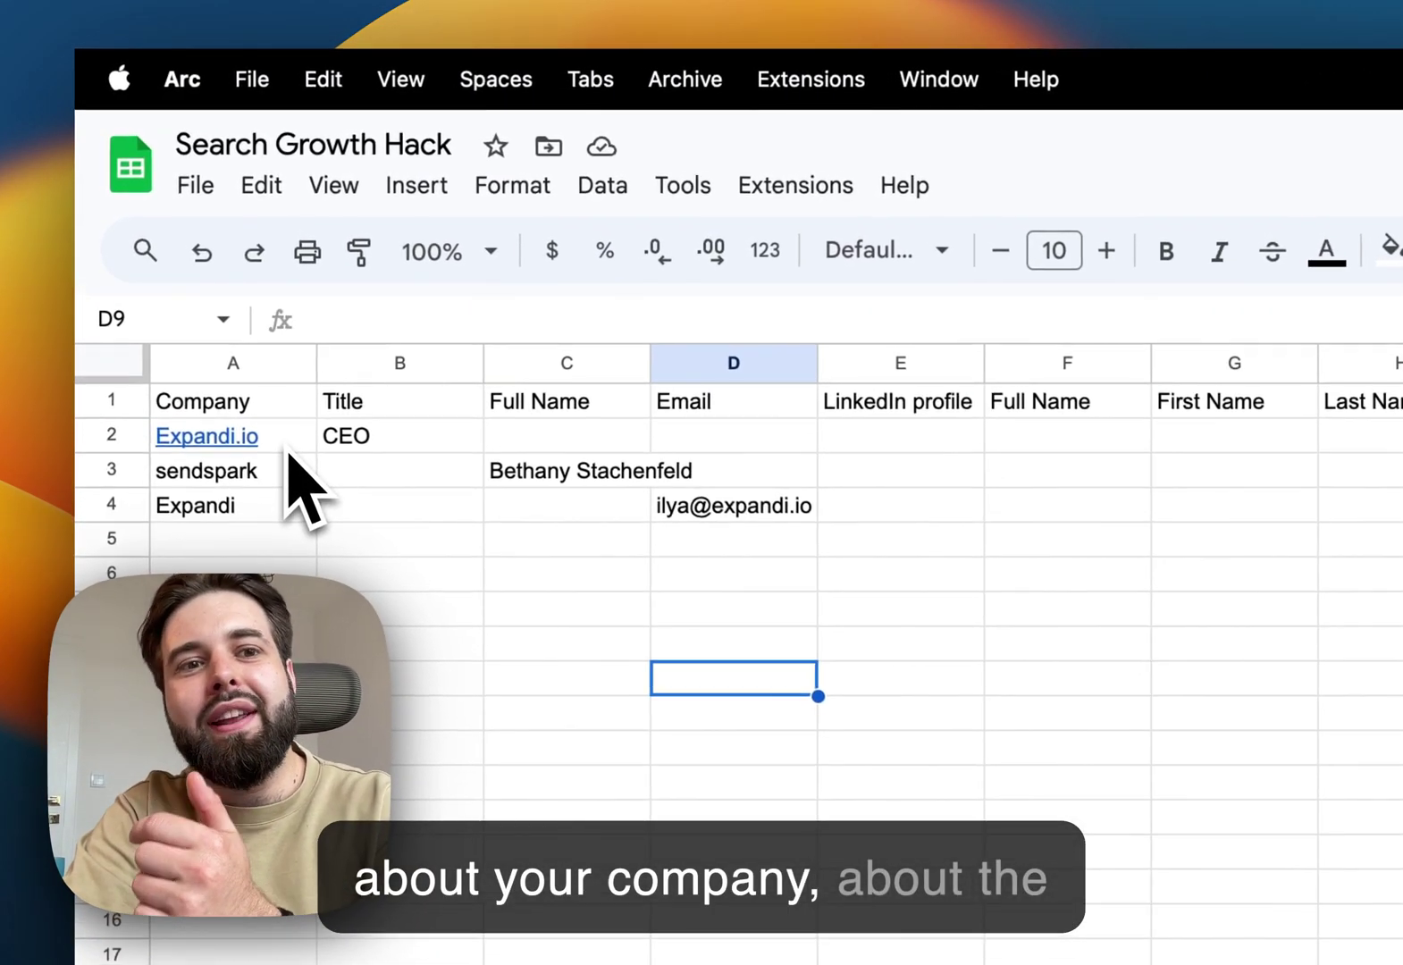
- Point out the CEO title and the missing full name, email and title in the sheet
{"action": "left_click", "coordinate": [394, 449]}
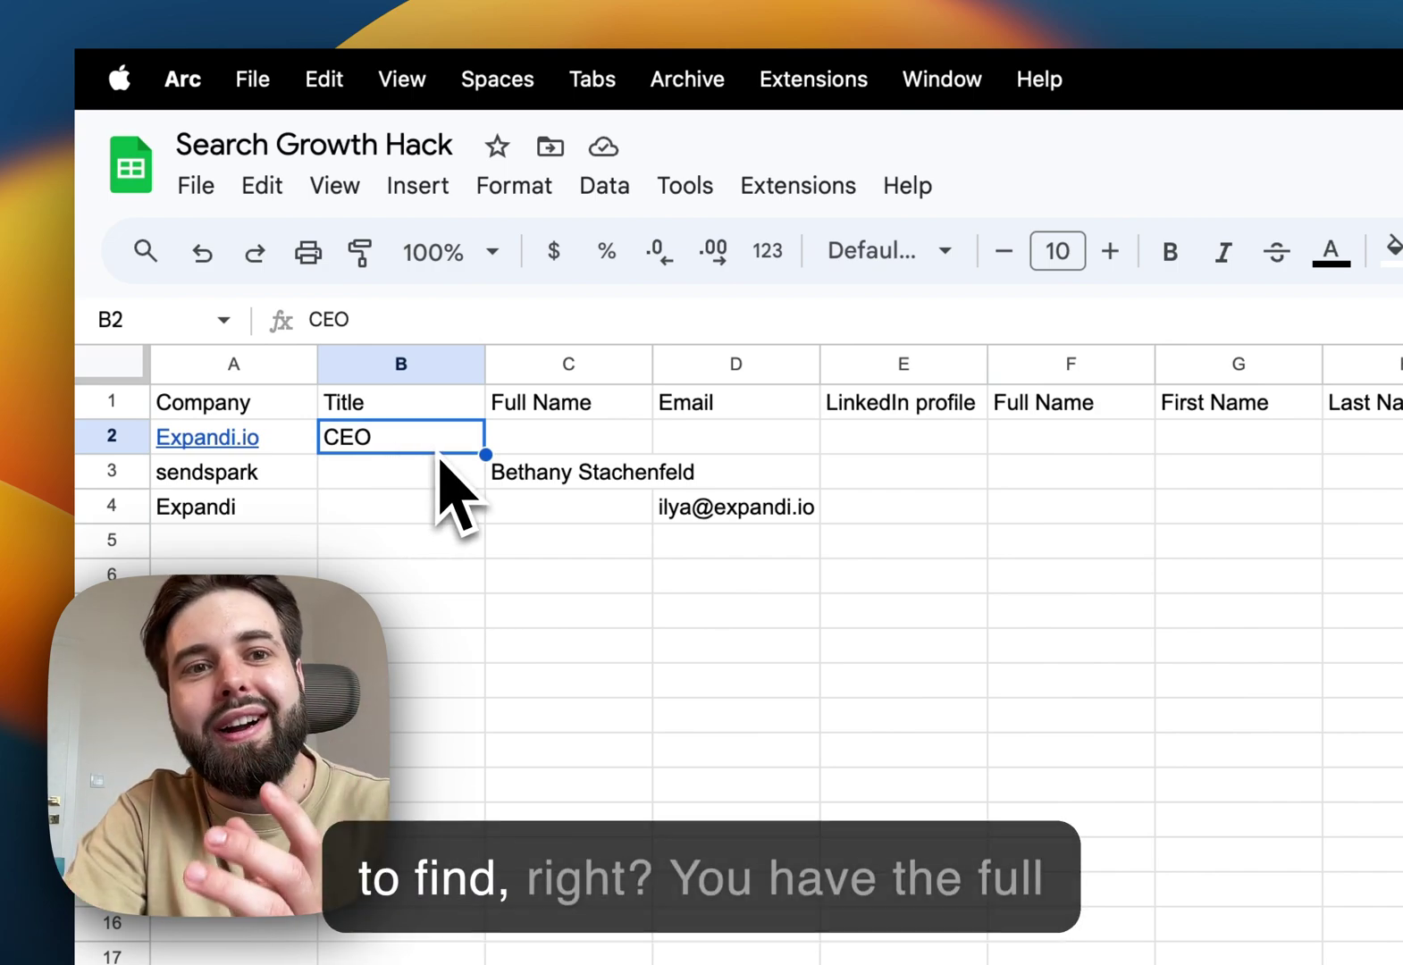
{"action": "left_click", "coordinate": [572, 447]}
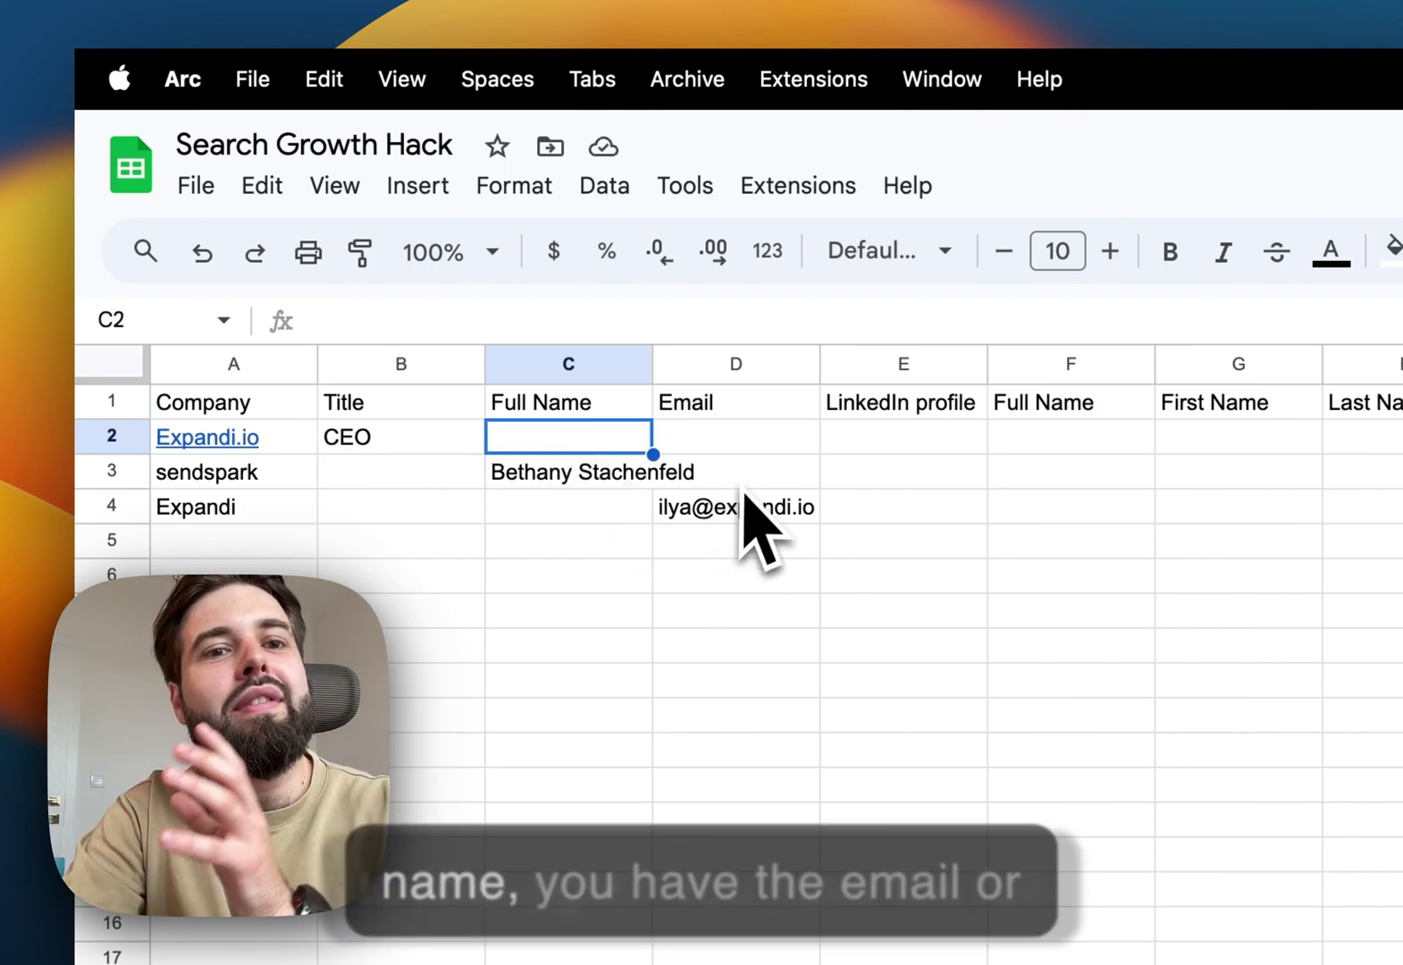
{"action": "left_click", "coordinate": [706, 451]}
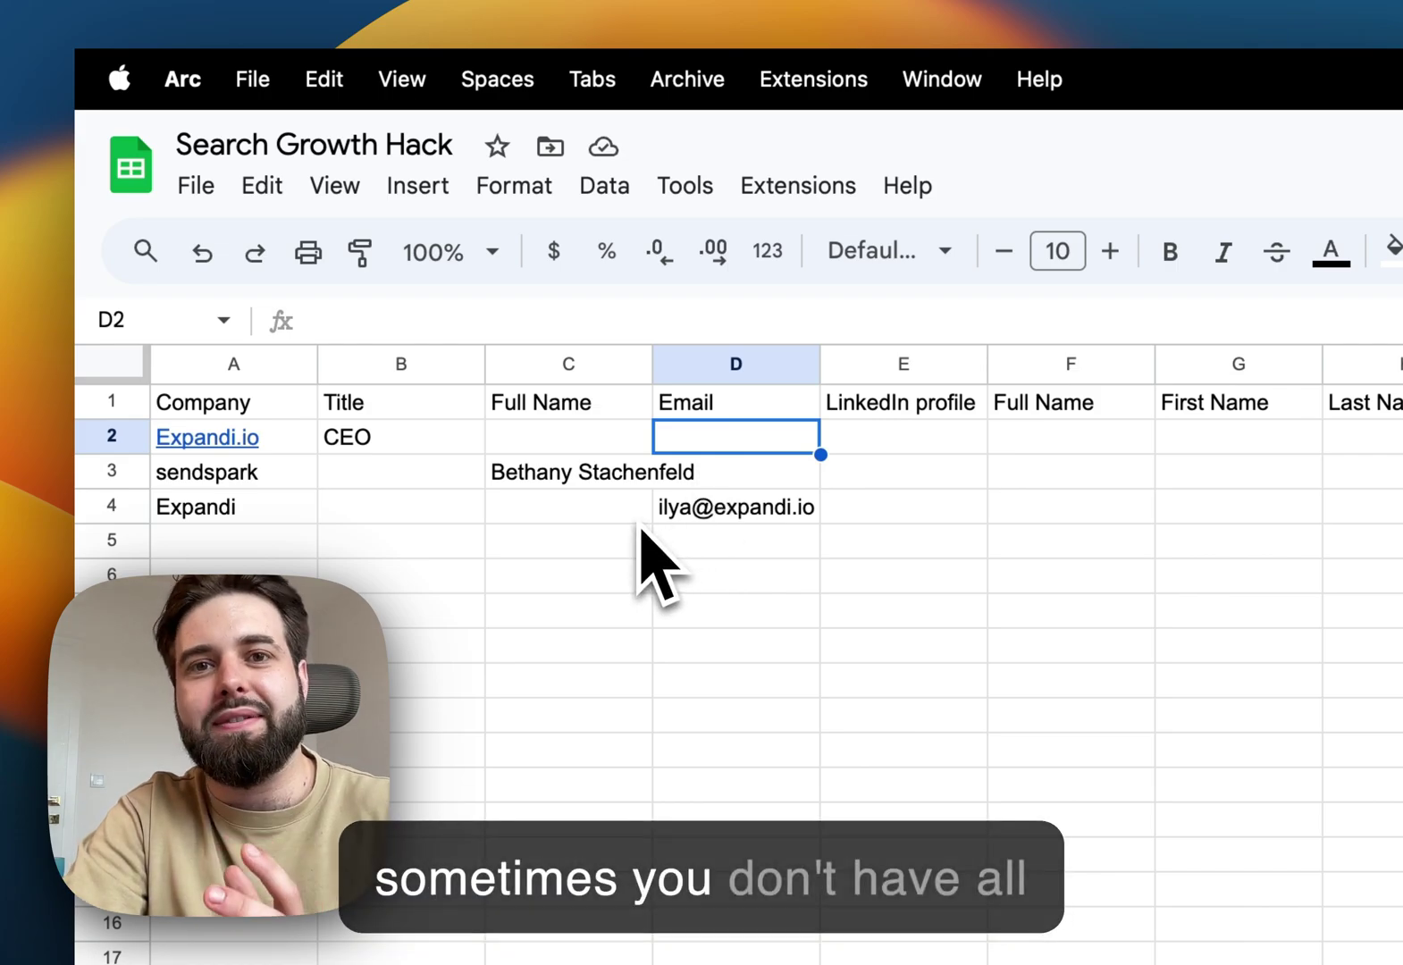
{"action": "left_click", "coordinate": [380, 478]}
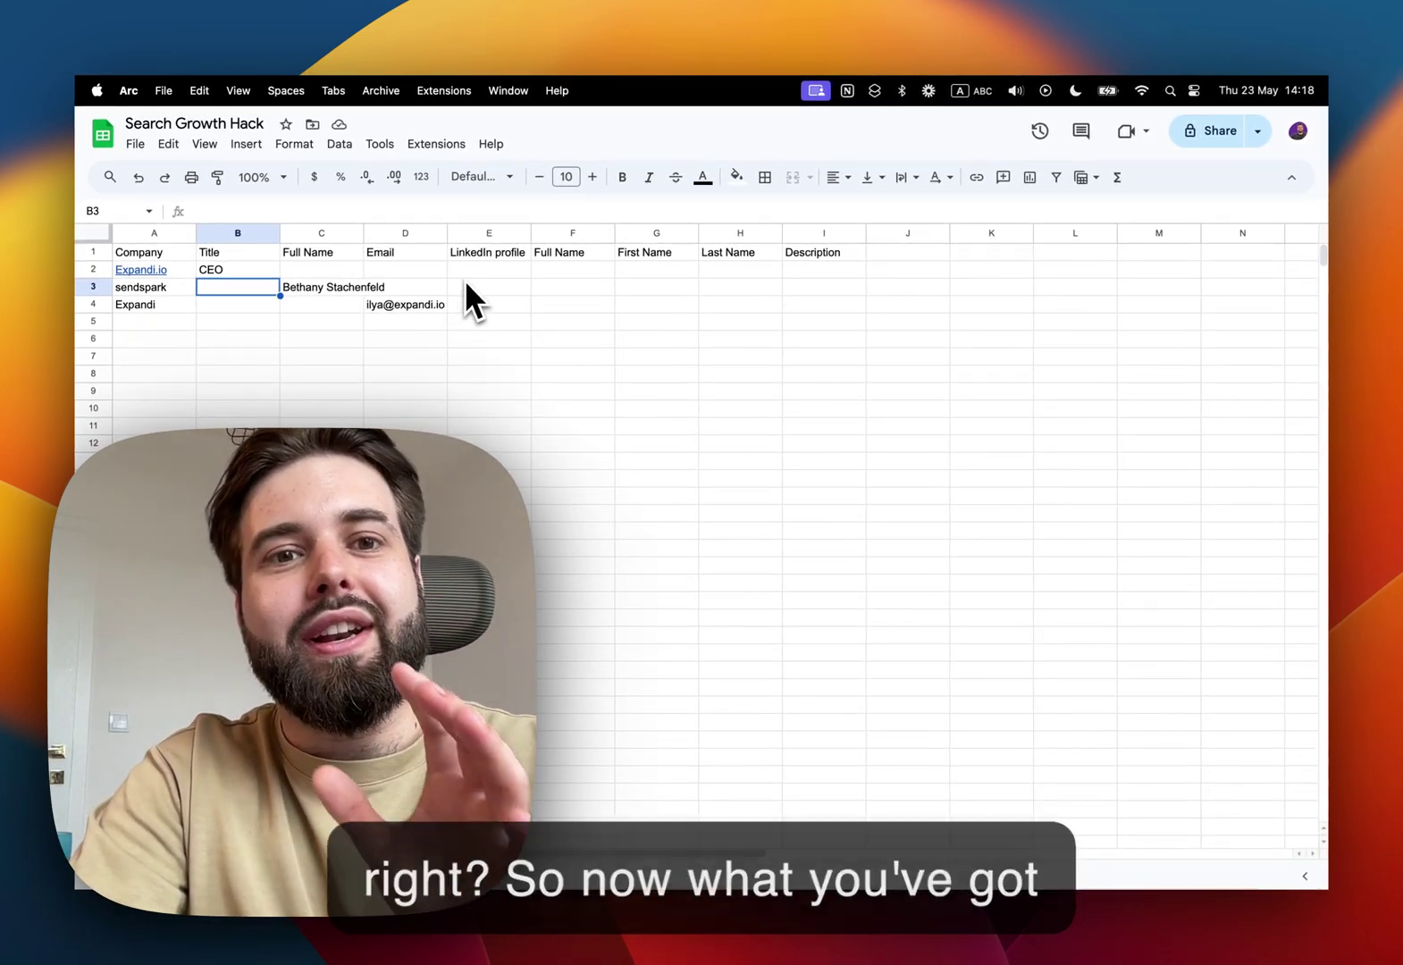
- Enter =getPerson(A2:D2) in E2 so row 2 fills with LinkedIn profile and names
{"action": "left_click", "coordinate": [473, 276]}
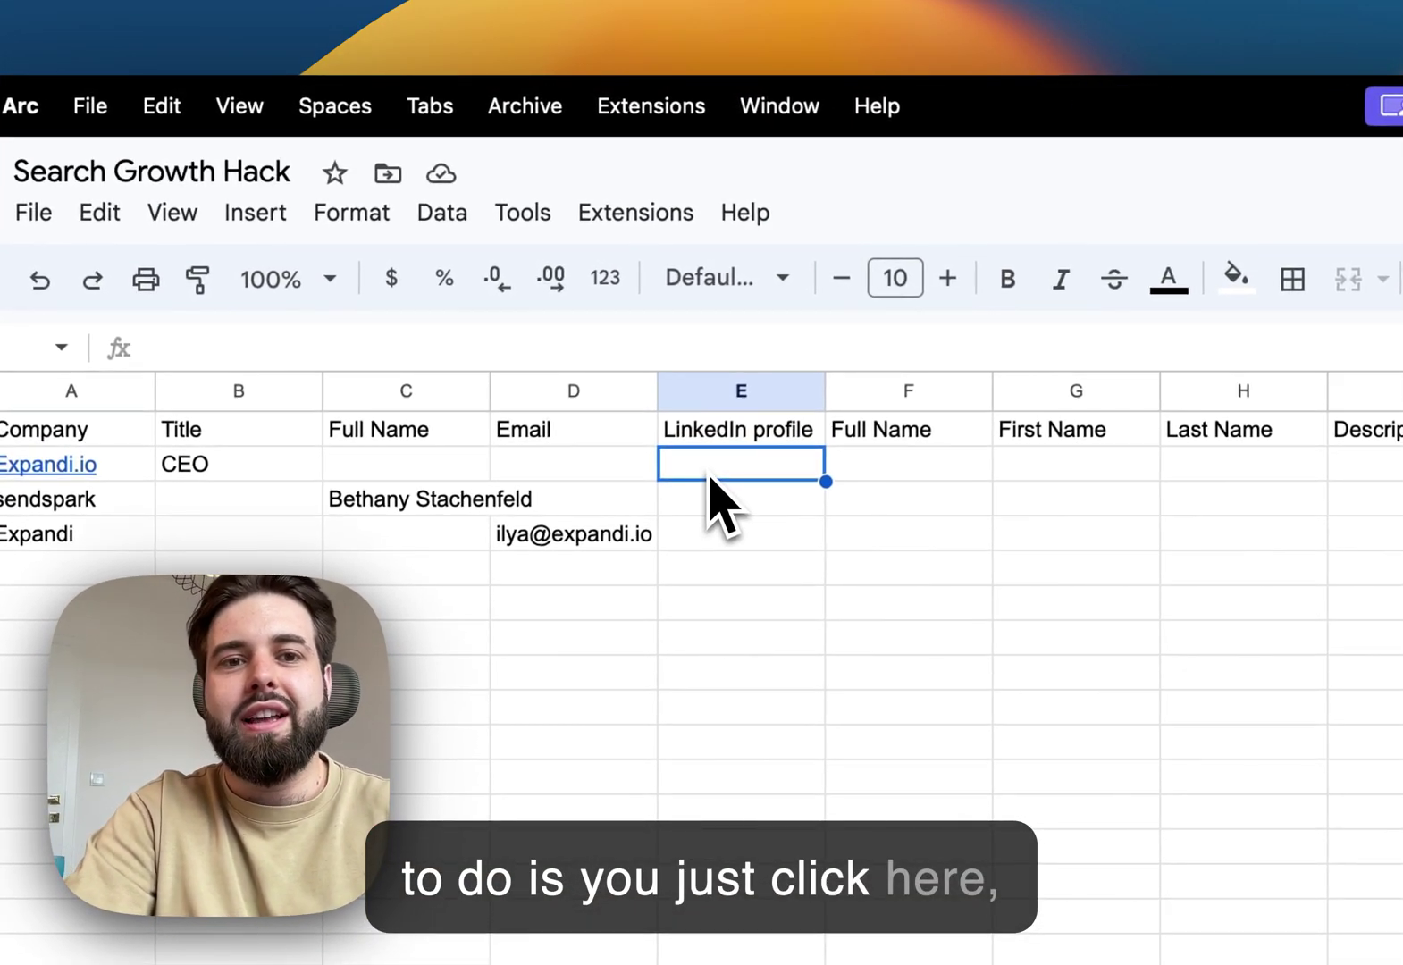
{"action": "type", "text": "="}
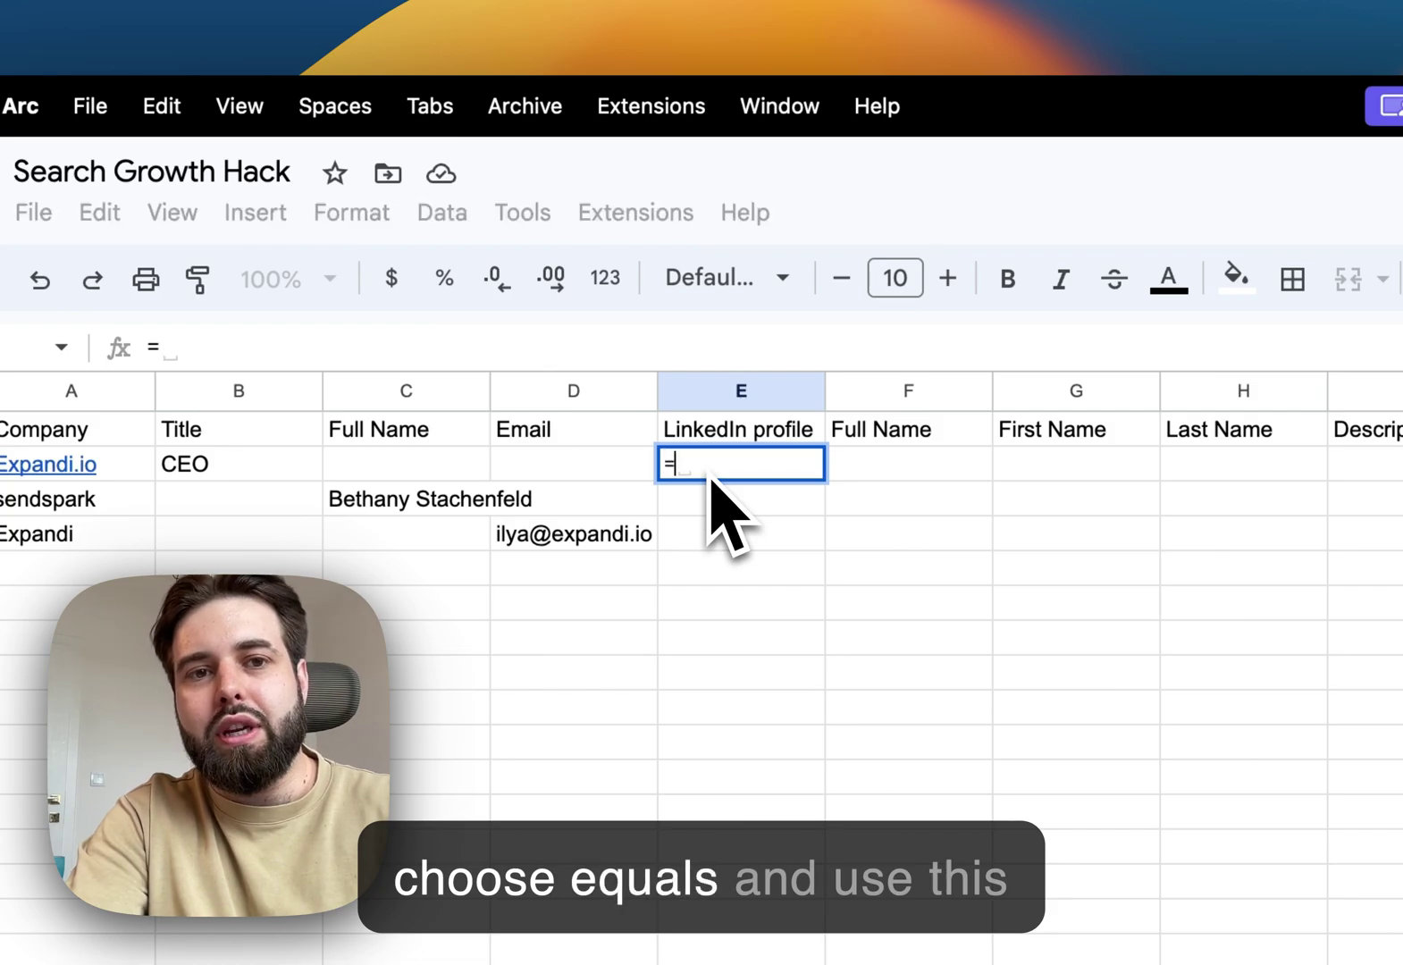
{"action": "type", "text": "get"}
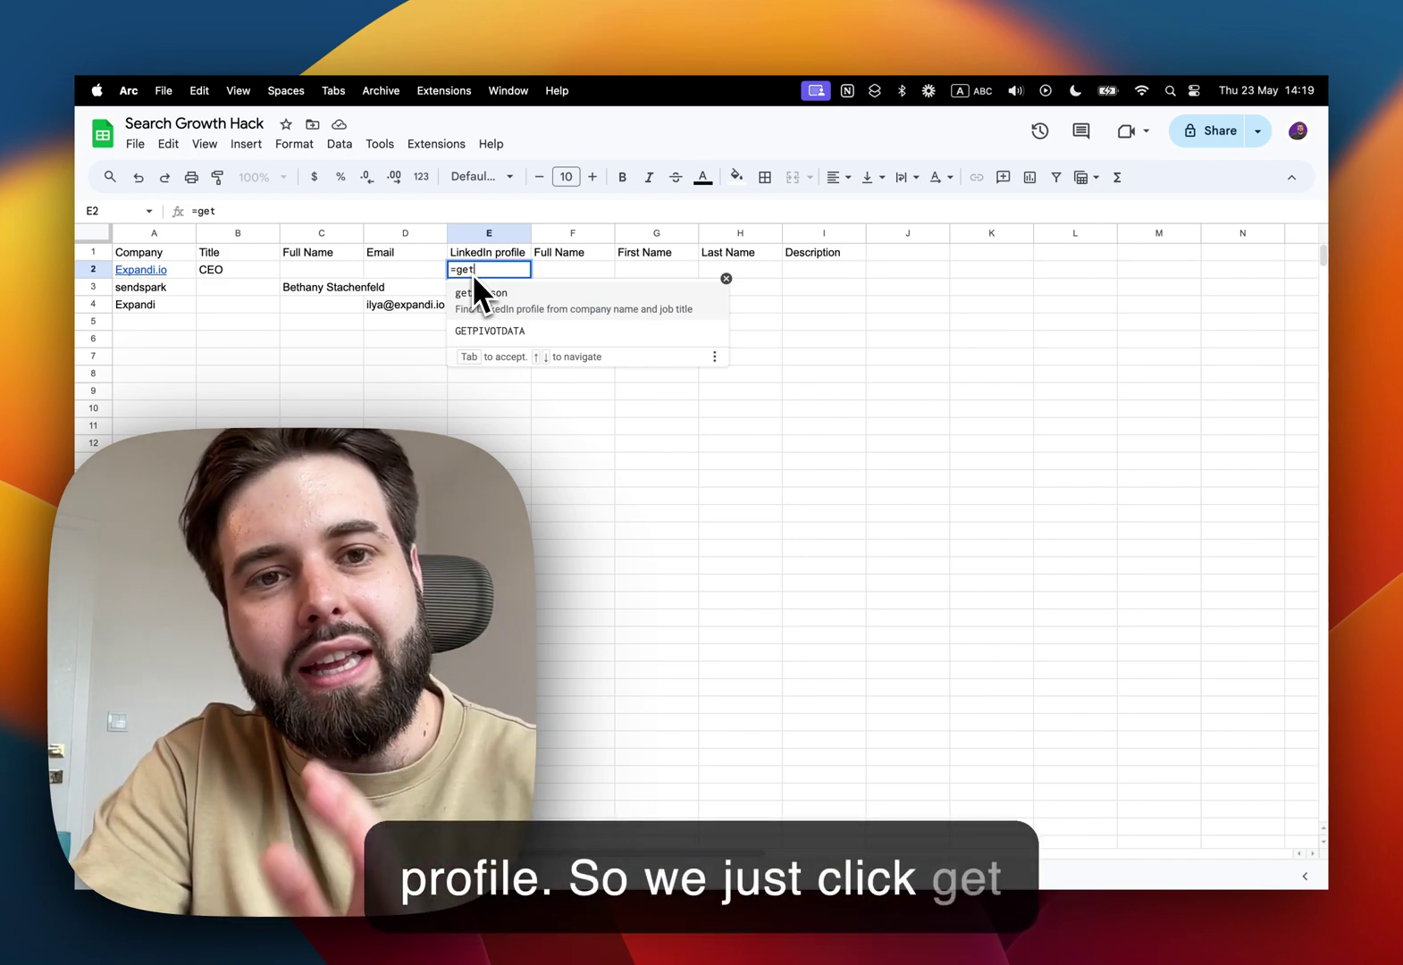
{"action": "key", "text": "Return"}
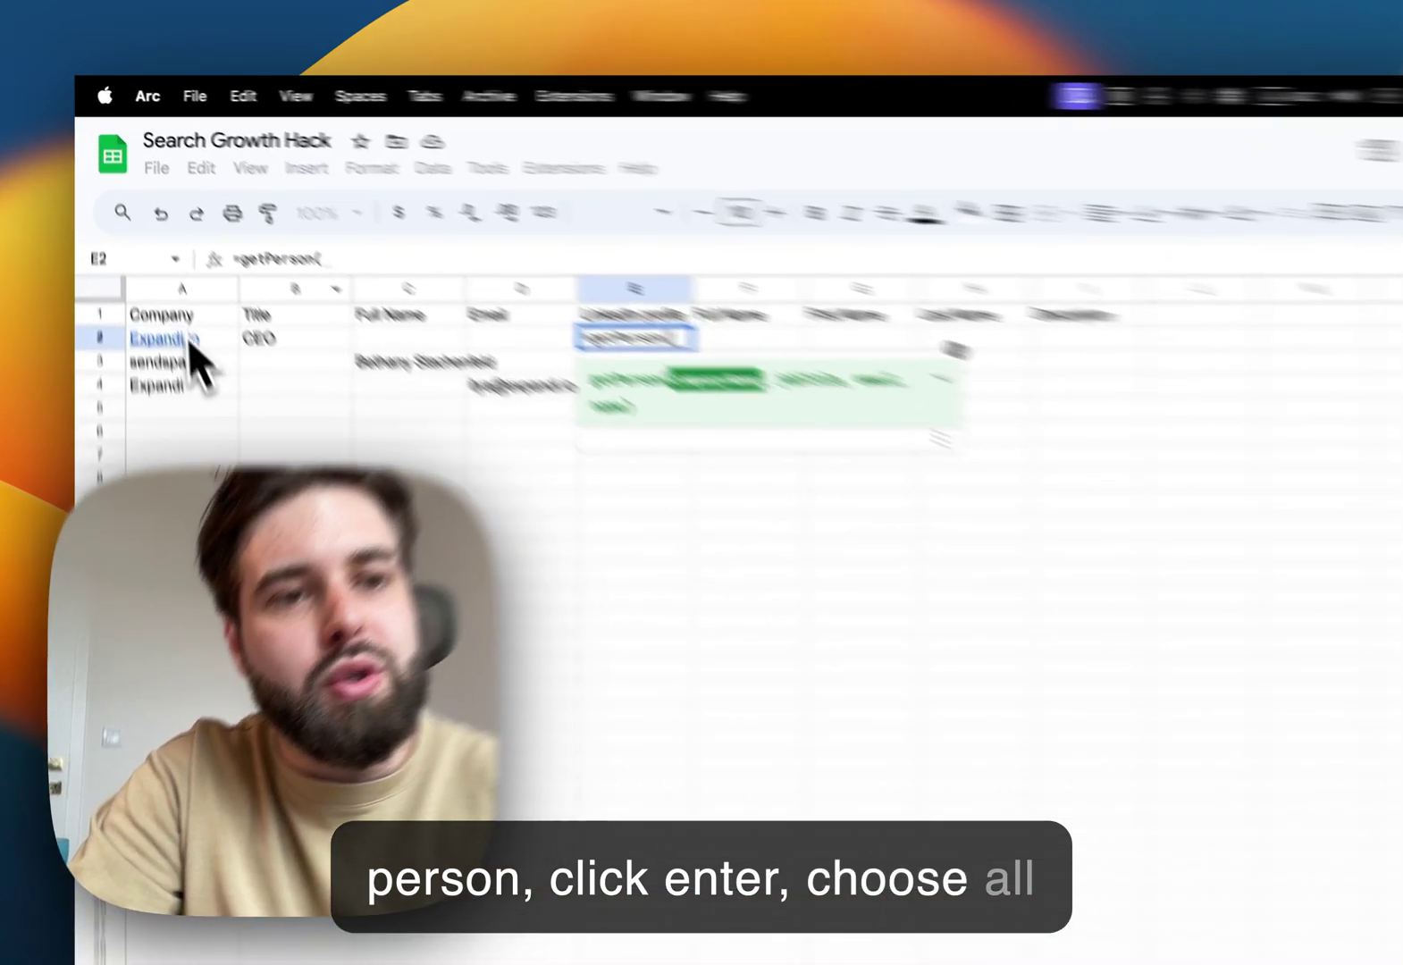
{"action": "left_click_drag", "start_coordinate": [143, 269], "coordinate": [383, 275]}
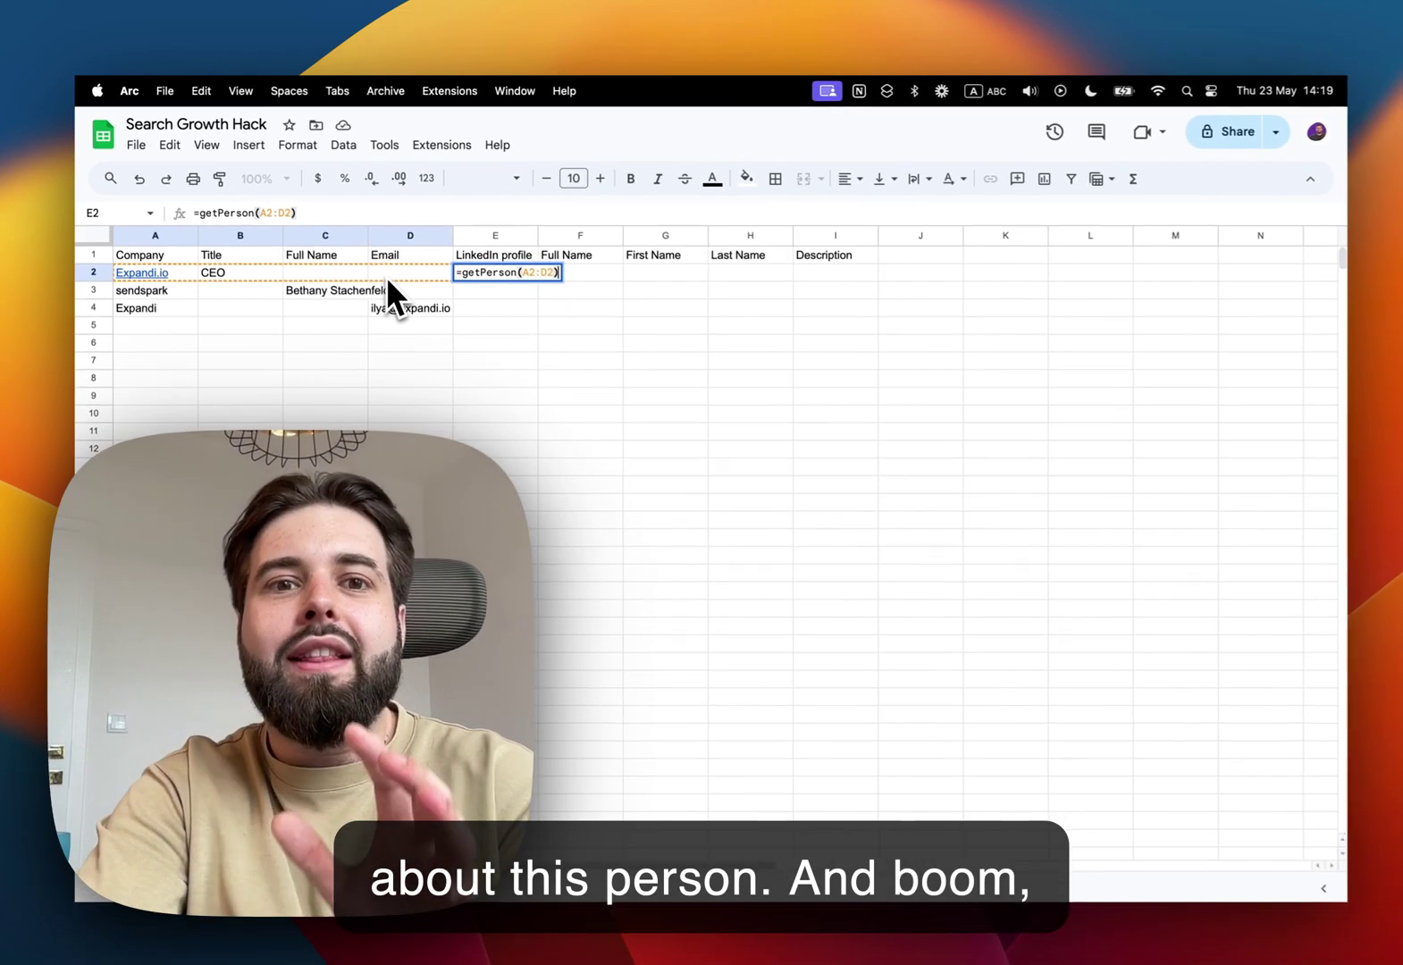
{"action": "key", "text": "Return"}
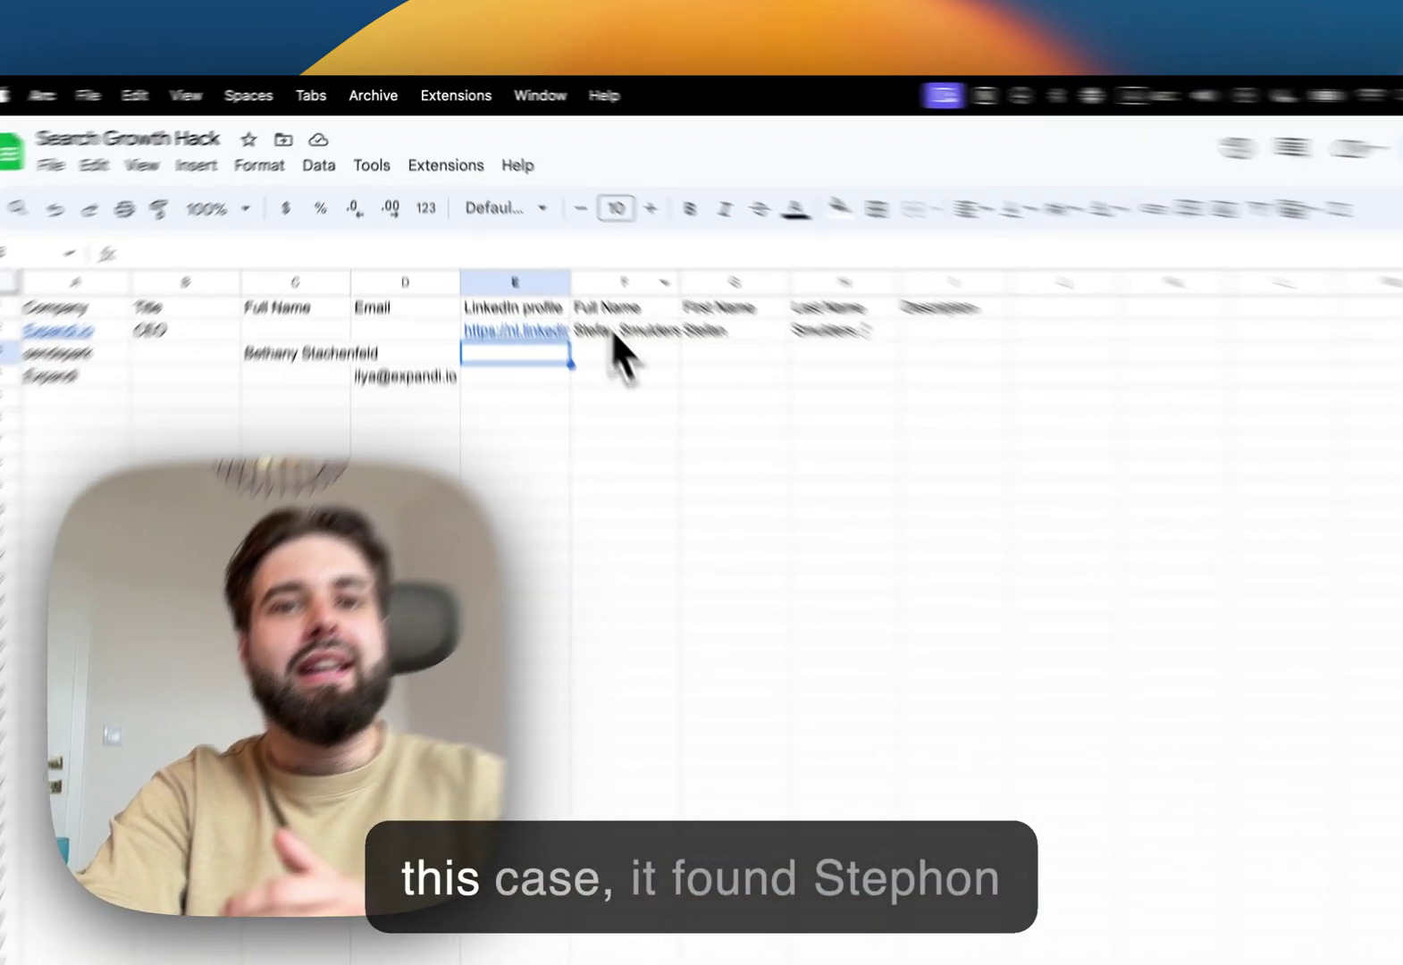
- Copy the E2 getPerson formula down to E3:E4 and preview row 4's LinkedIn profile link
{"action": "left_click", "coordinate": [570, 269]}
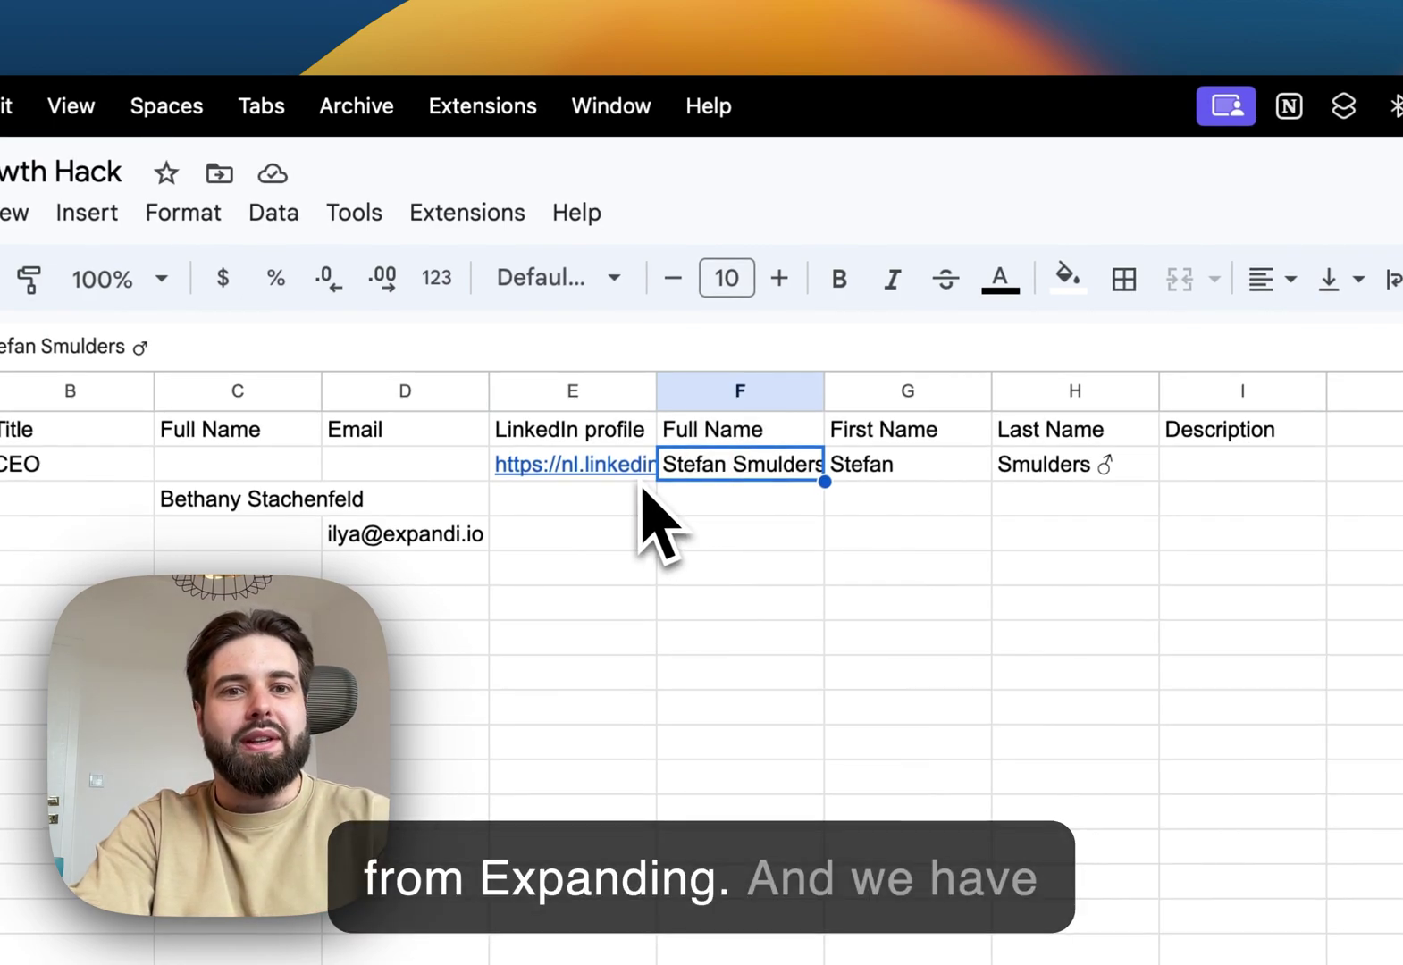
{"action": "left_click", "coordinate": [640, 480]}
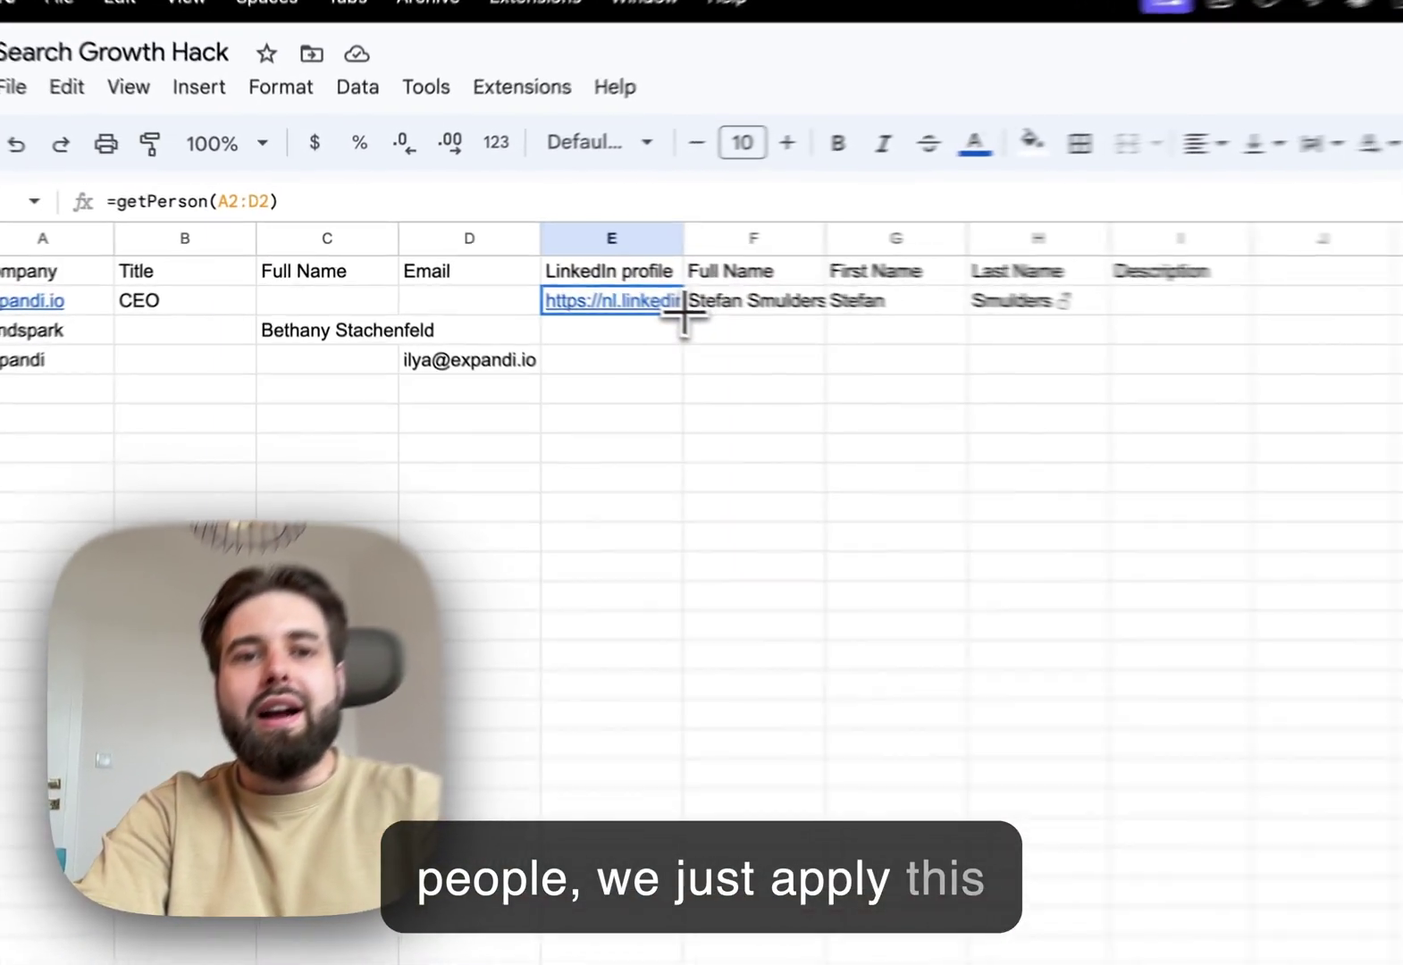
{"action": "left_click_drag", "start_coordinate": [533, 279], "coordinate": [519, 320]}
{"action": "left_click_drag", "start_coordinate": [719, 414], "coordinate": [724, 375]}
{"action": "left_click", "coordinate": [685, 641]}
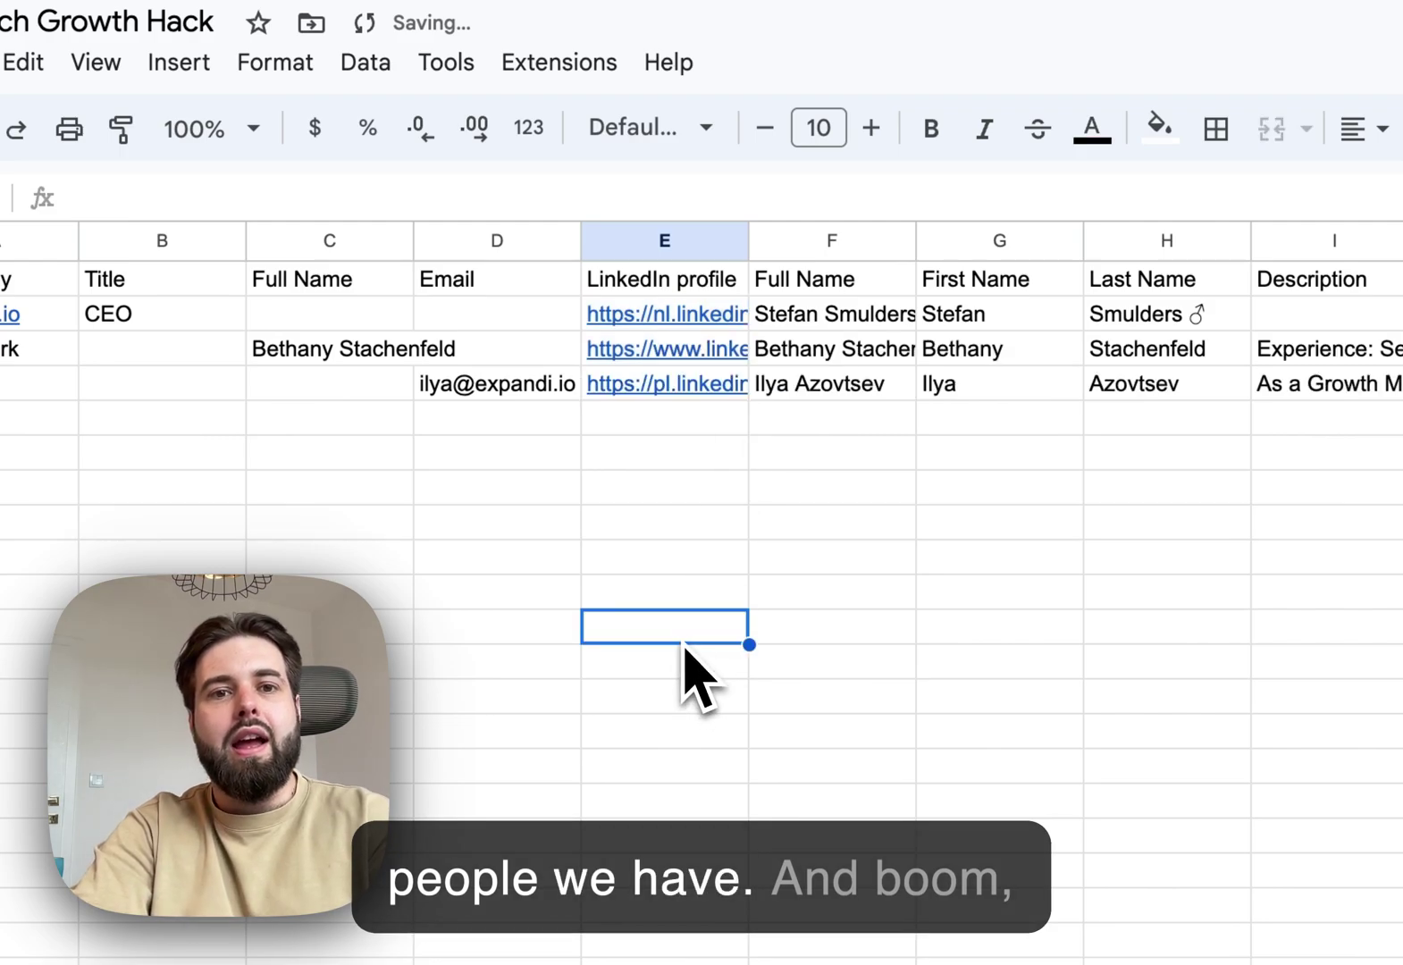
{"action": "left_click", "coordinate": [679, 393]}
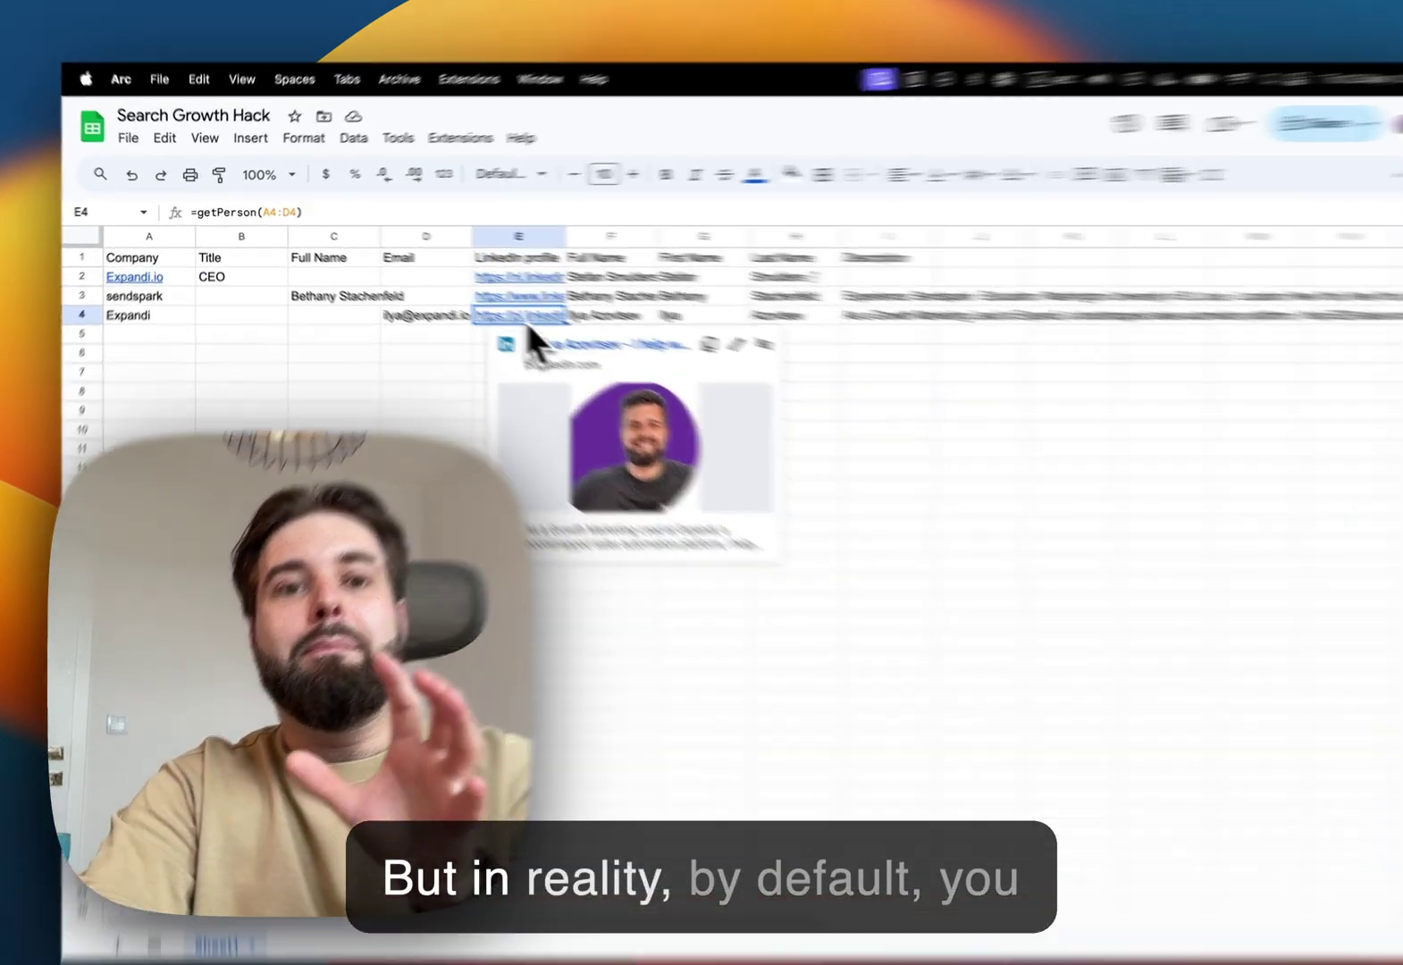
{"action": "left_click", "coordinate": [421, 376]}
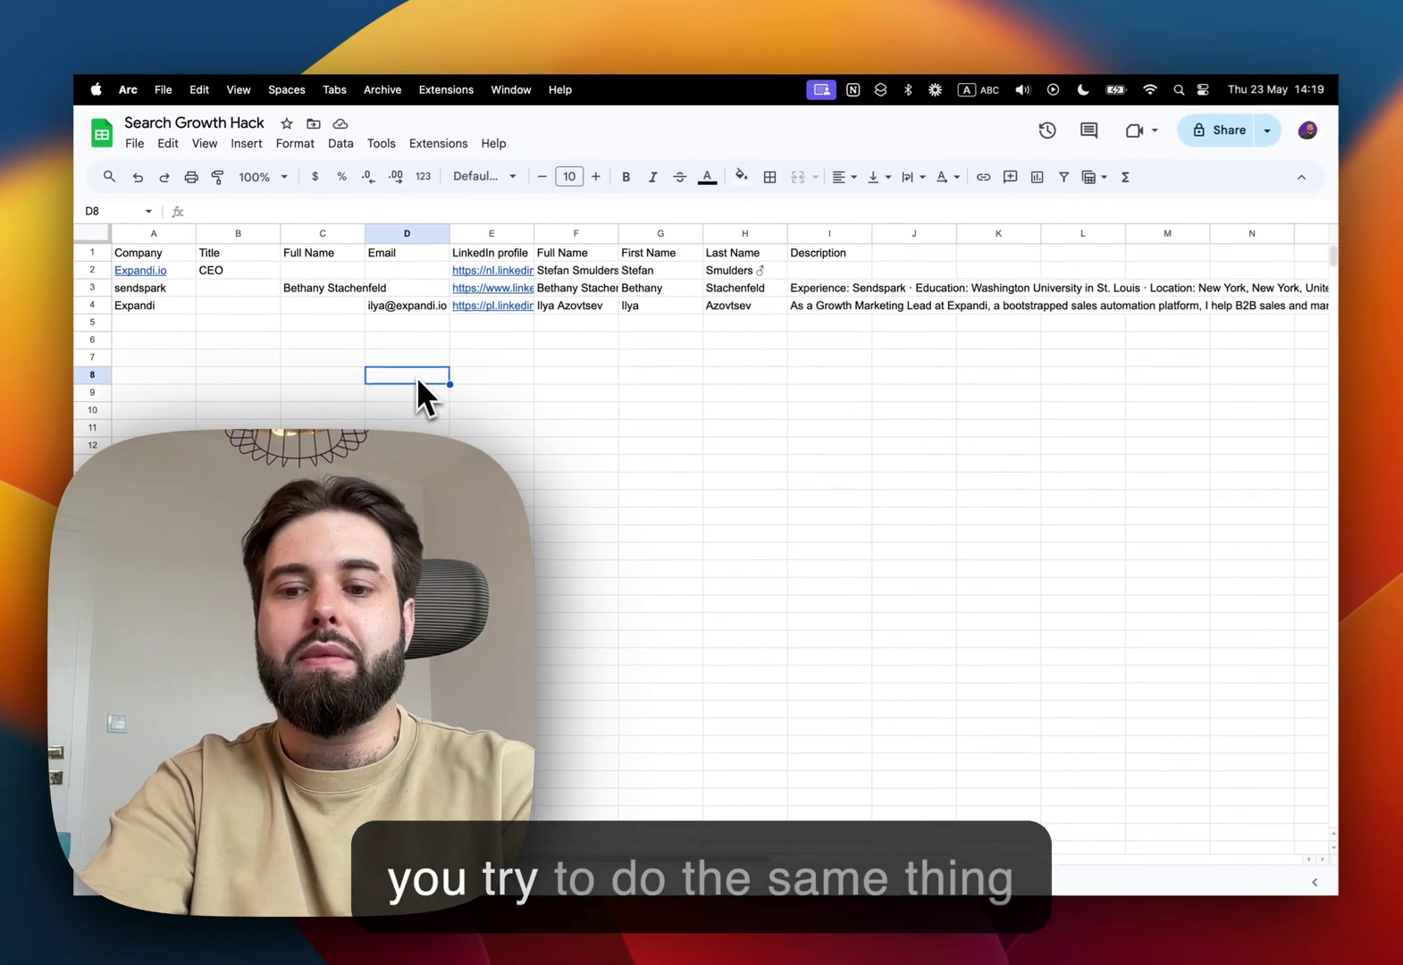
- Try a test =getPerson(A9:C9) in D8, cancel it, and open Extensions > Apps Script
{"action": "double_click", "coordinate": [629, 552]}
{"action": "type", "text": "=getPerson("}
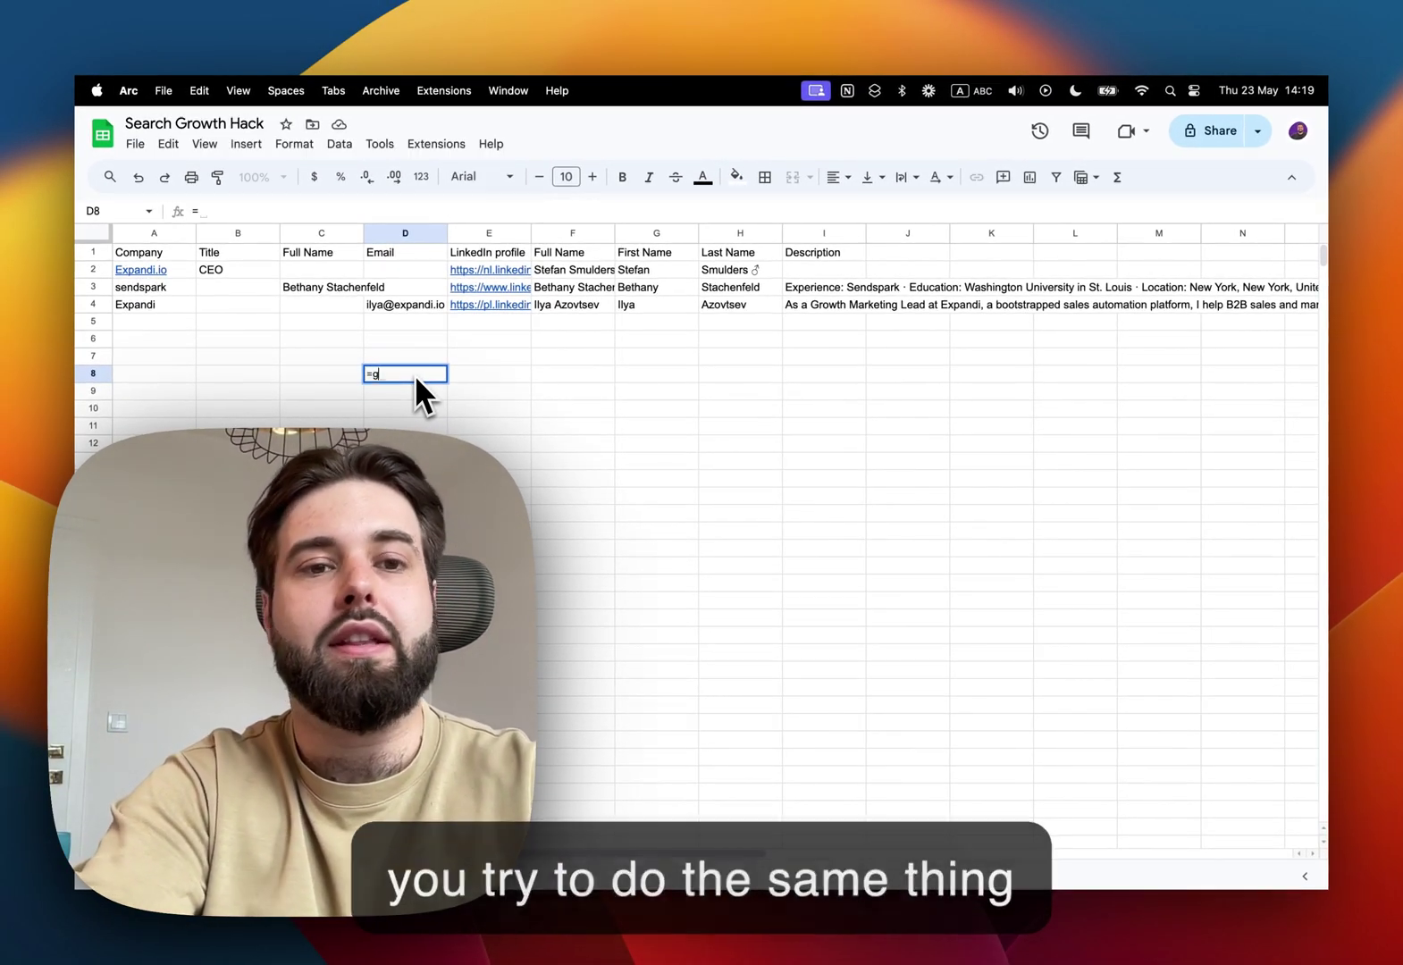
{"action": "left_click_drag", "start_coordinate": [161, 390], "coordinate": [304, 399]}
{"action": "type", "text": ")"}
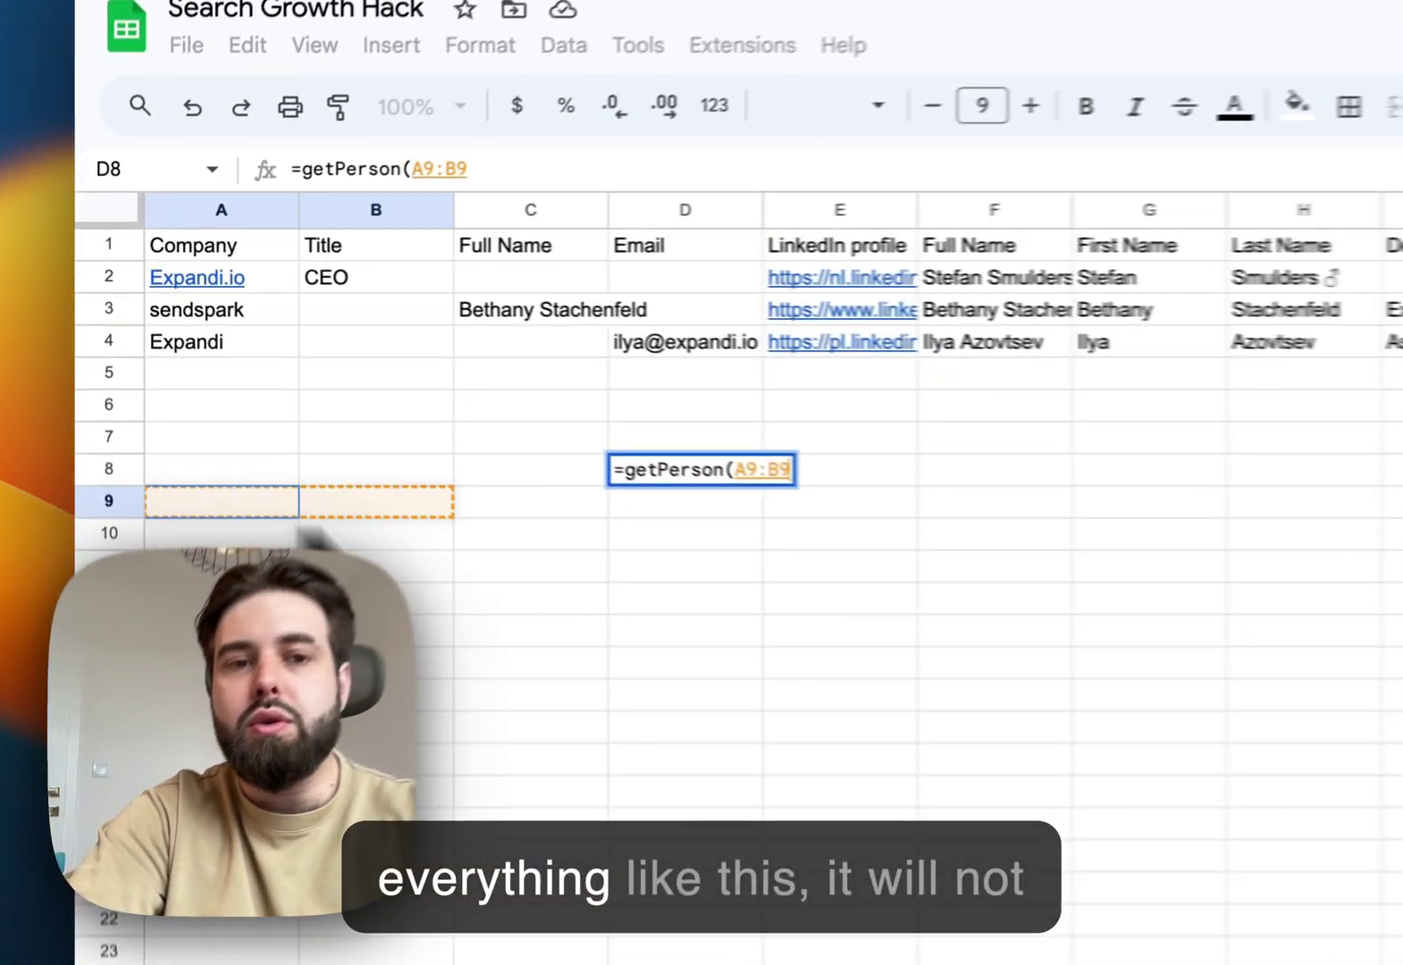
{"action": "key", "text": "Escape"}
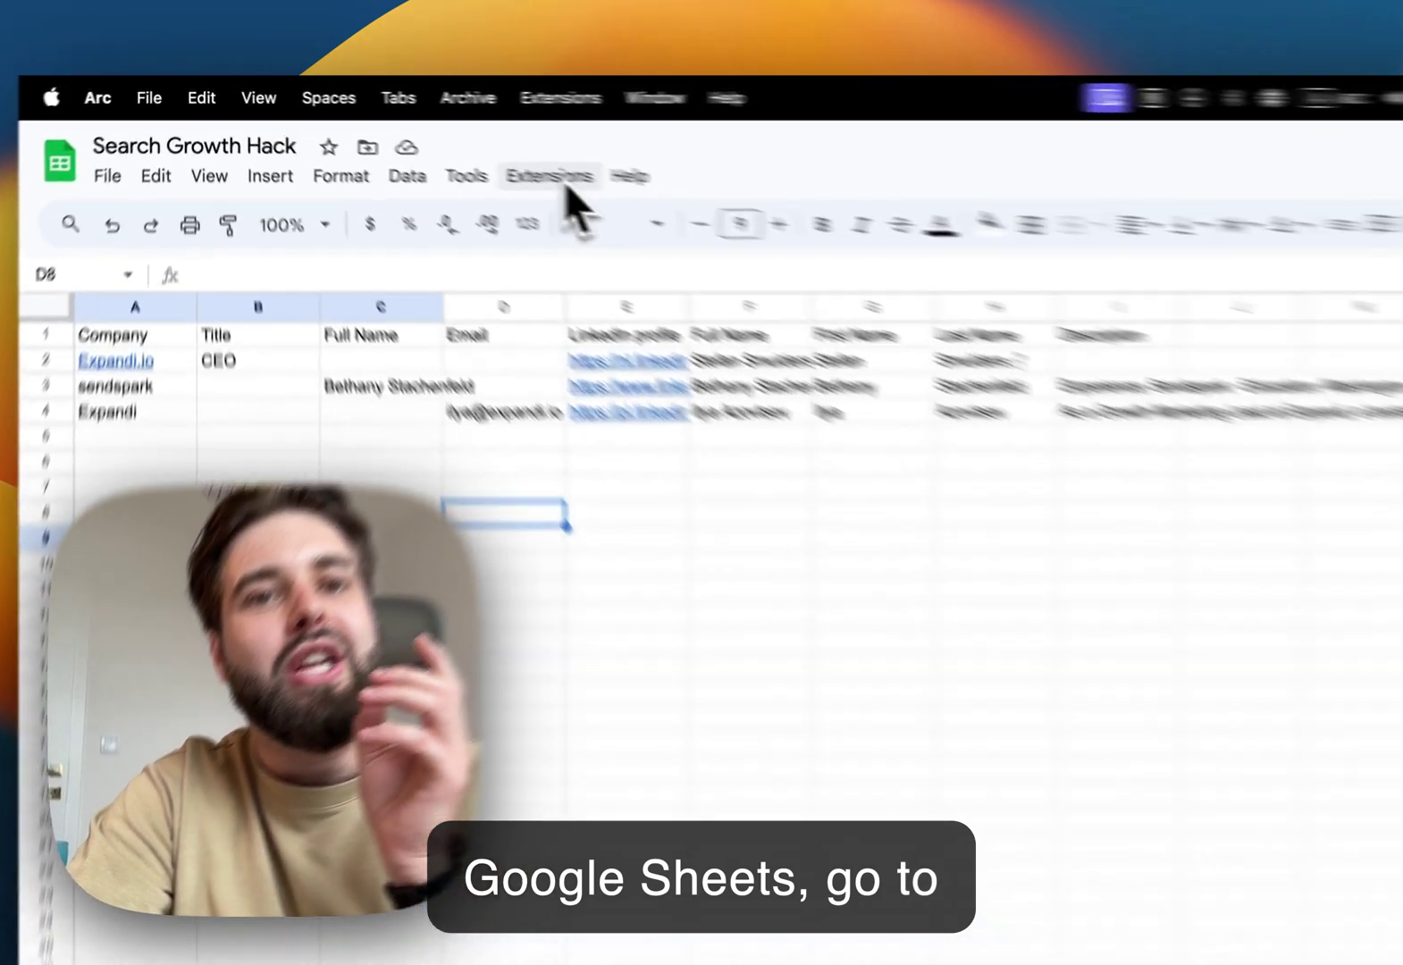
{"action": "left_click", "coordinate": [443, 146]}
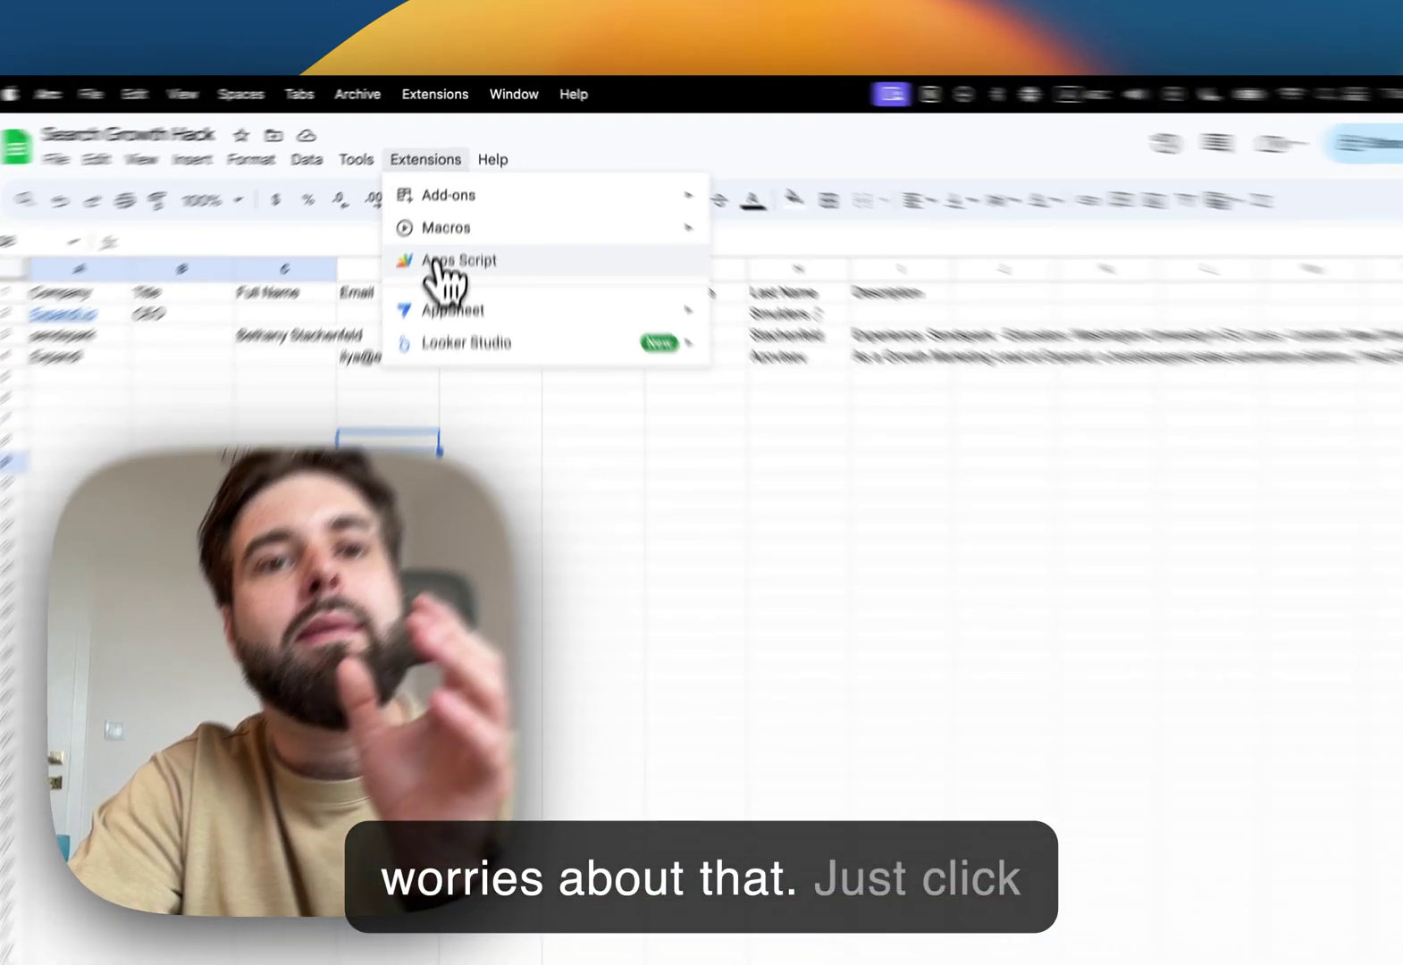
{"action": "left_click", "coordinate": [455, 227]}
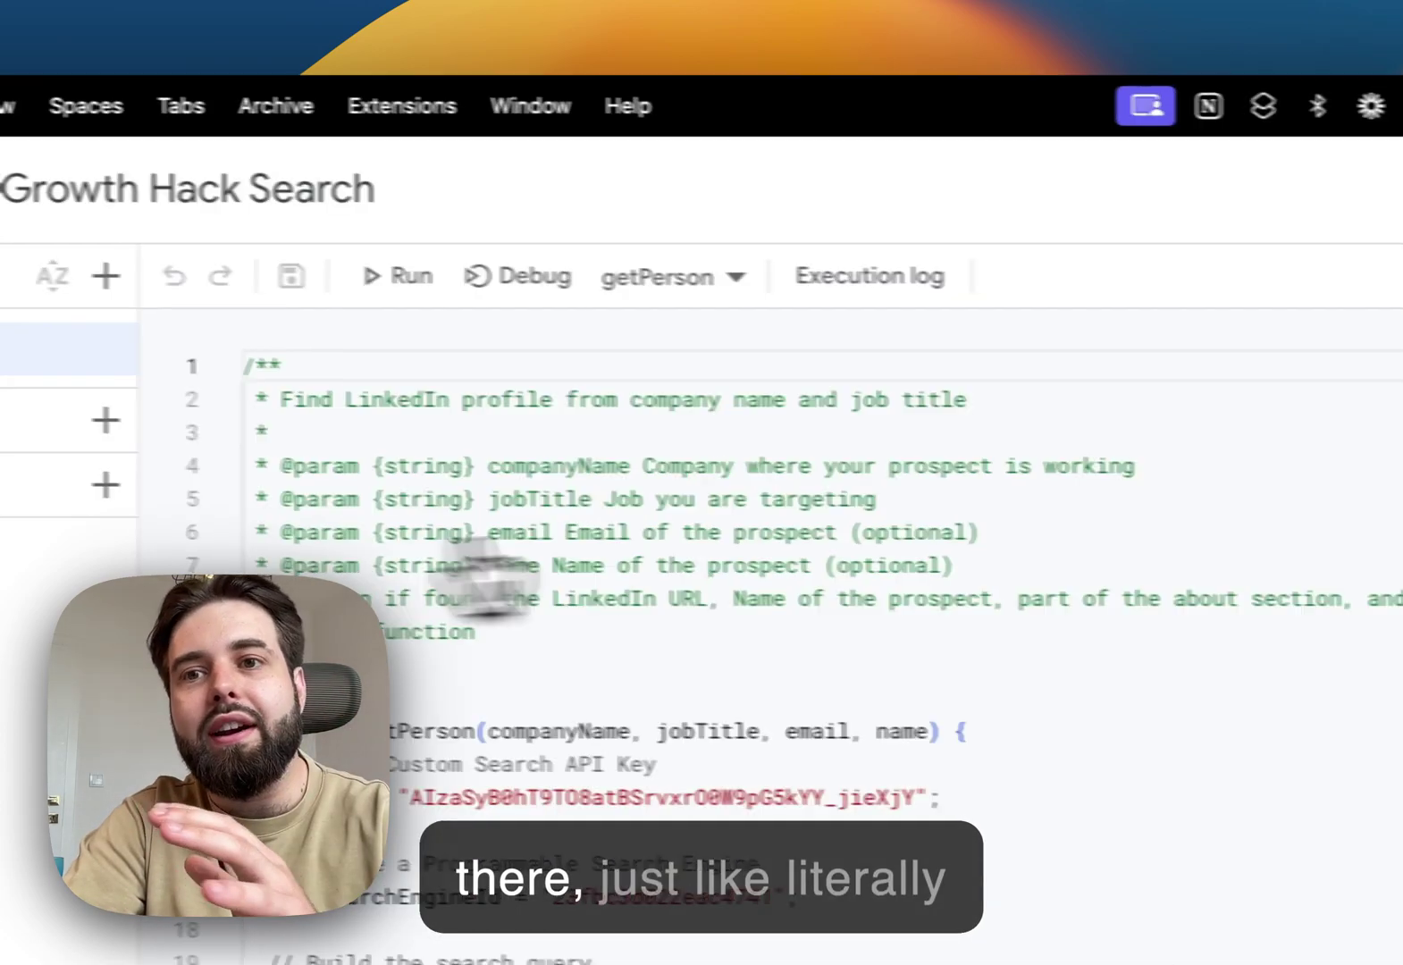
- Highlight where the email parameter is used in the code, then switch to the guide tab
{"action": "left_click", "coordinate": [1287, 491]}
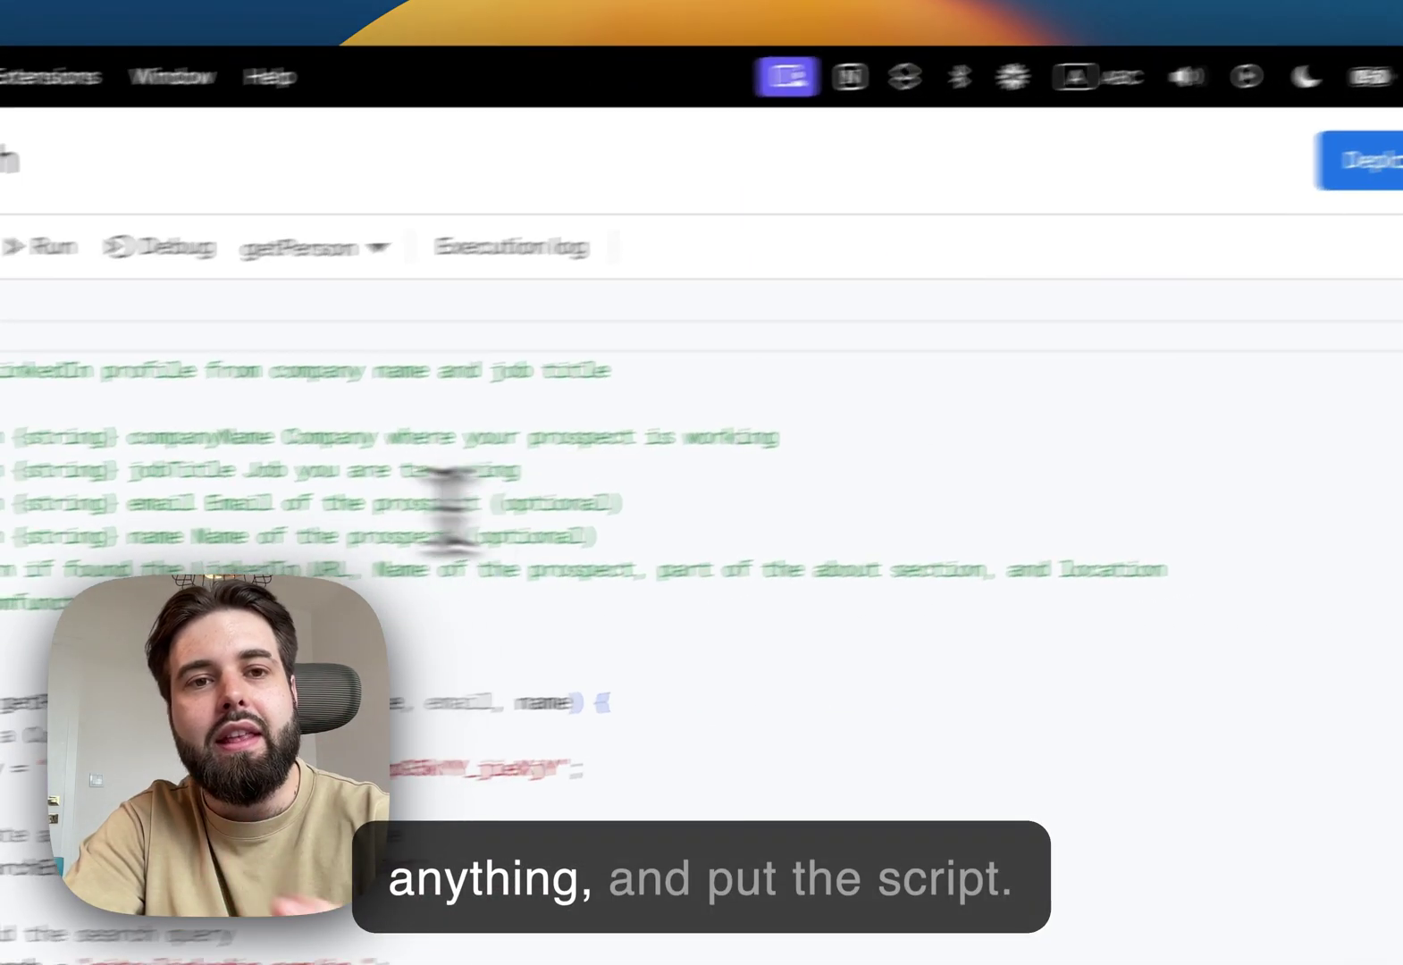
{"action": "left_click", "coordinate": [52, 511]}
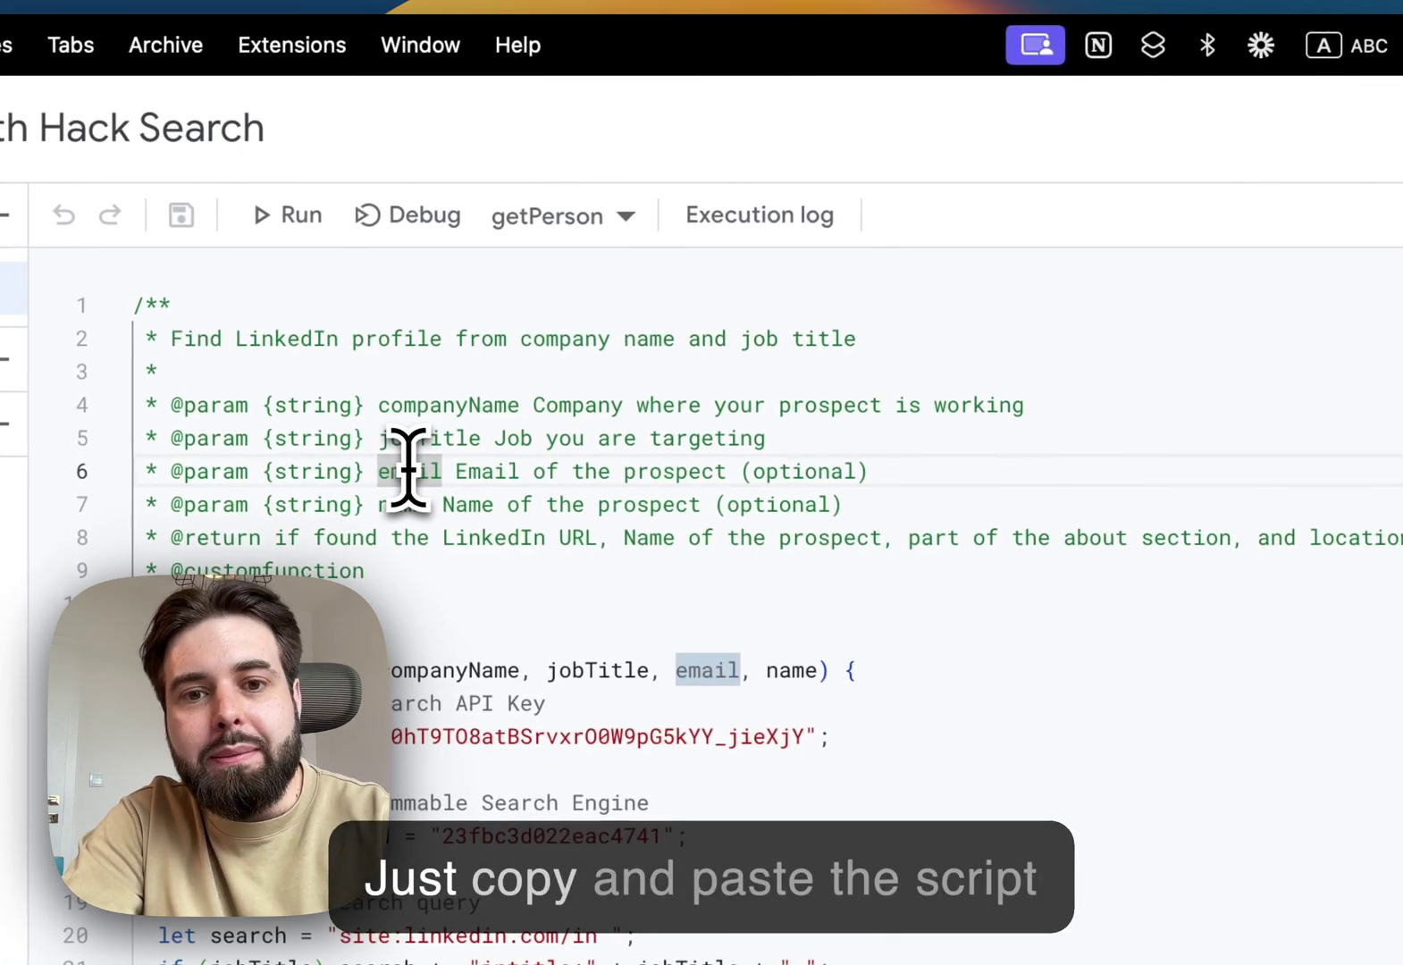
{"action": "key", "text": "ctrl+Tab"}
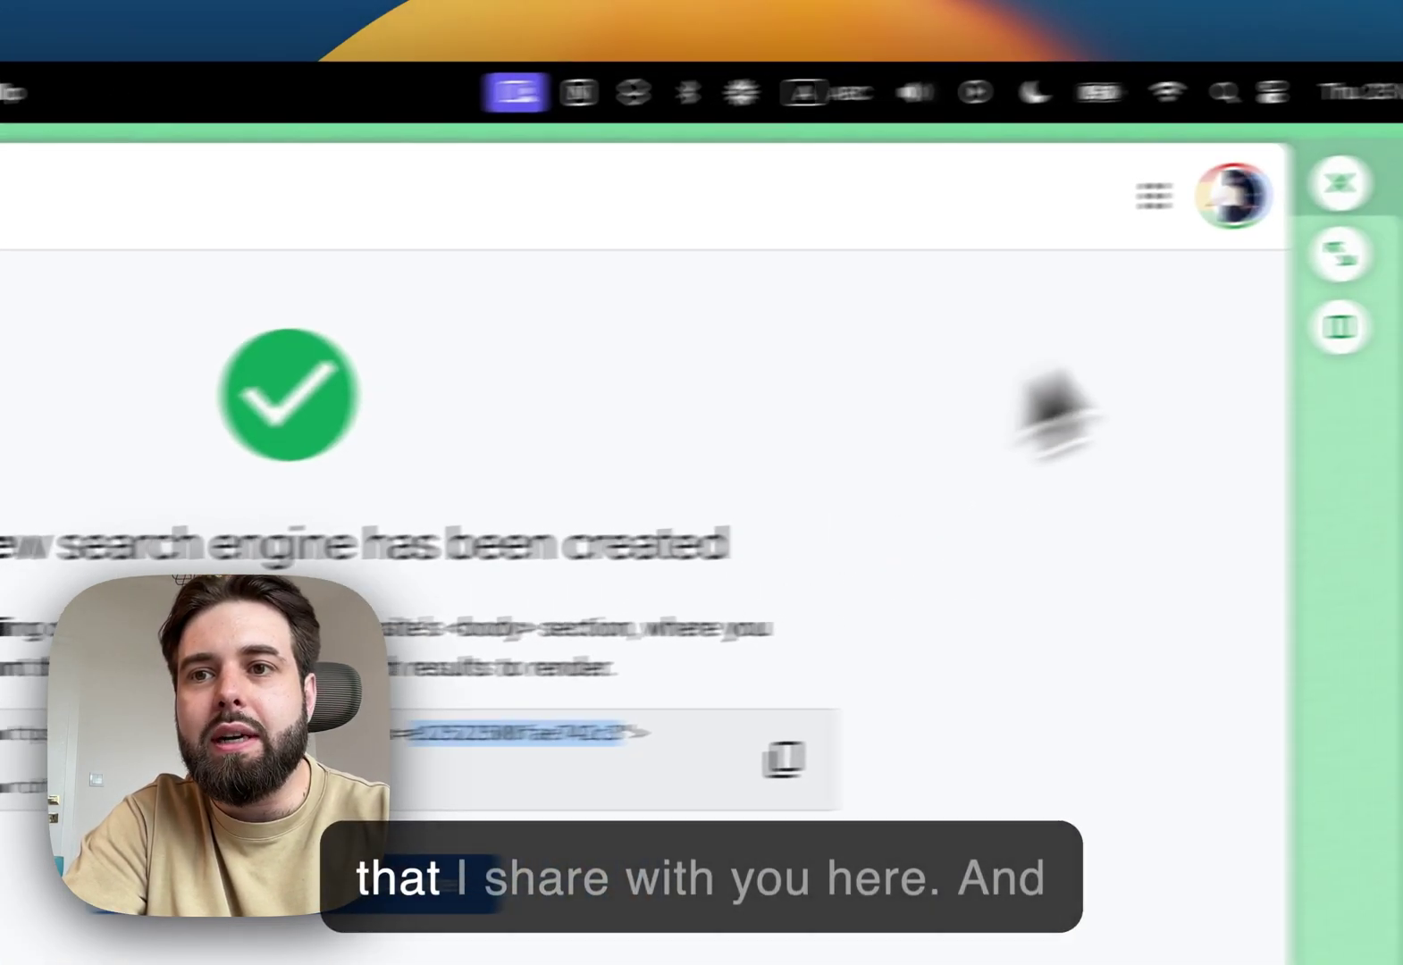
- Select the whole getPerson script in the guide's code block and return to Apps Script
{"action": "scroll", "coordinate": [715, 532], "scroll_direction": "down", "scroll_amount": 20}
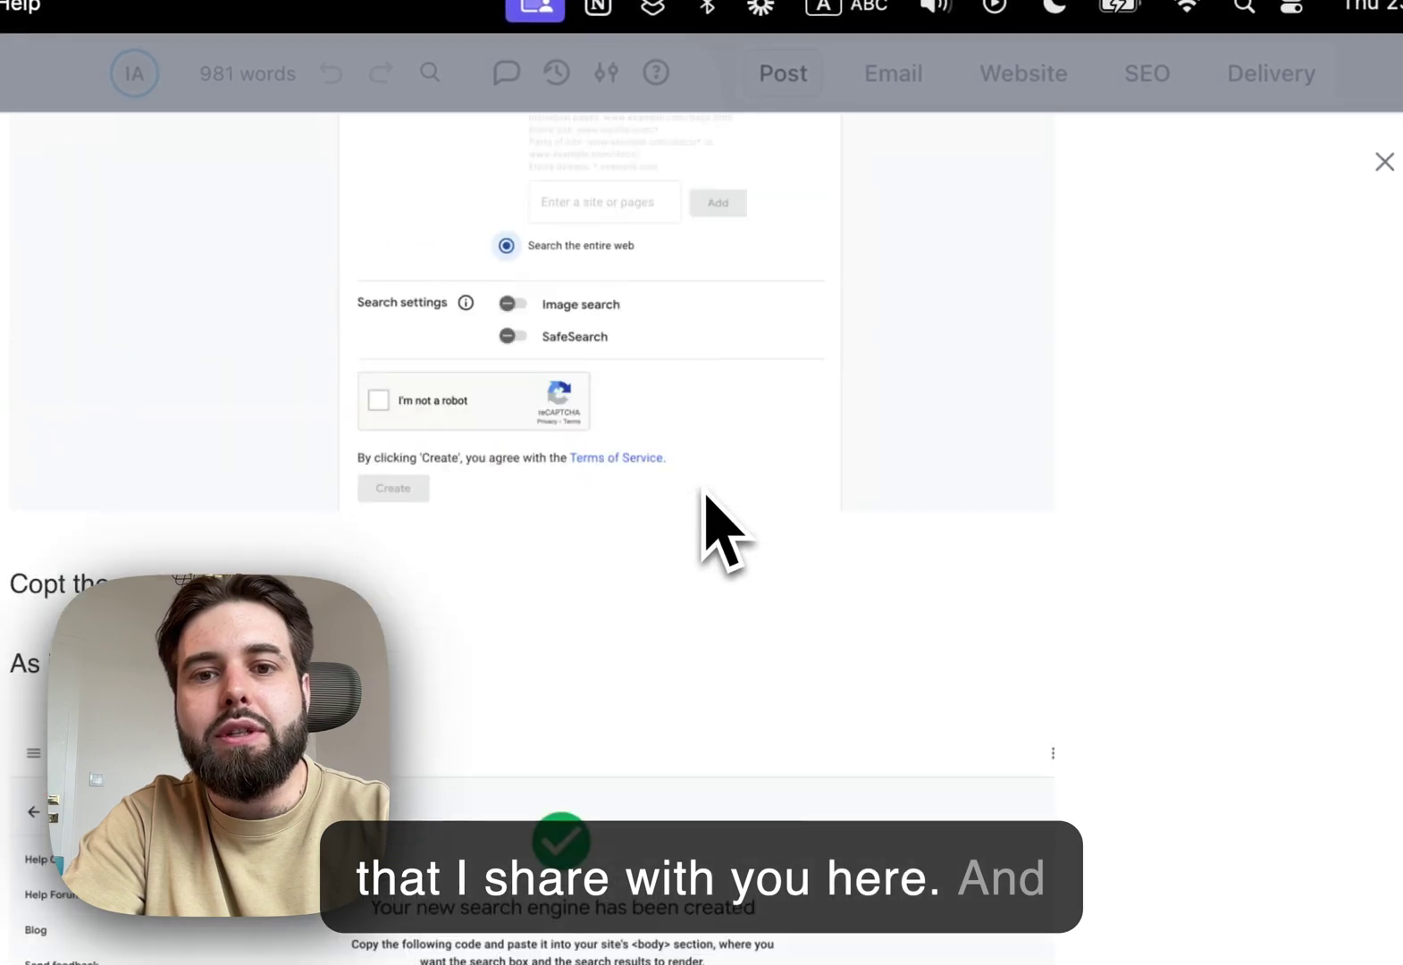
{"action": "scroll", "coordinate": [706, 494], "scroll_direction": "down", "scroll_amount": 10}
{"action": "scroll", "coordinate": [703, 488], "scroll_direction": "up", "scroll_amount": 3}
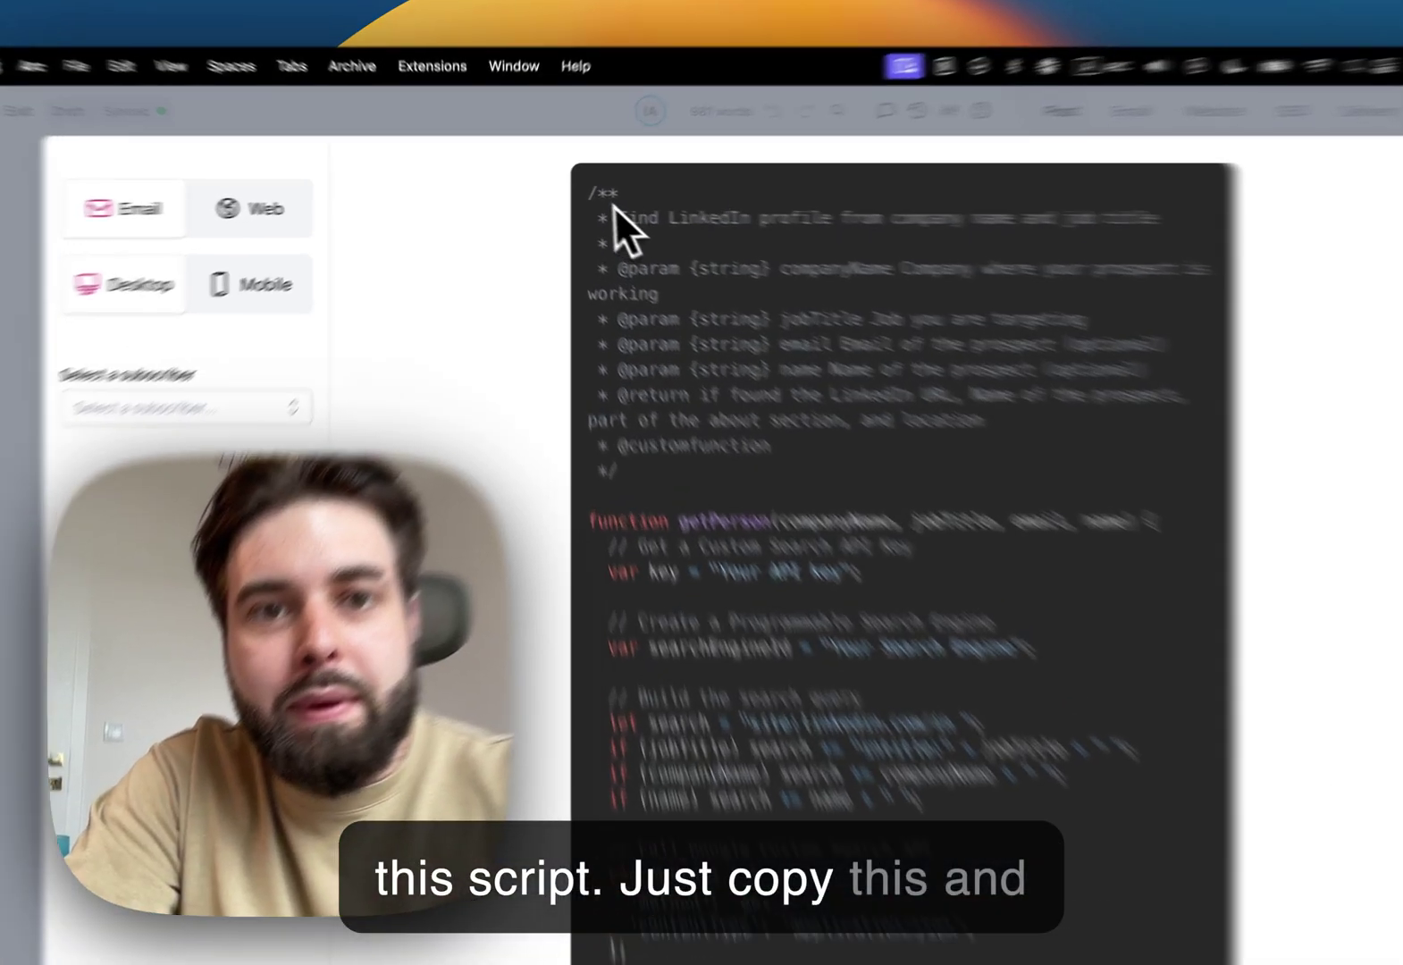
{"action": "left_click_drag", "start_coordinate": [614, 206], "coordinate": [804, 961]}
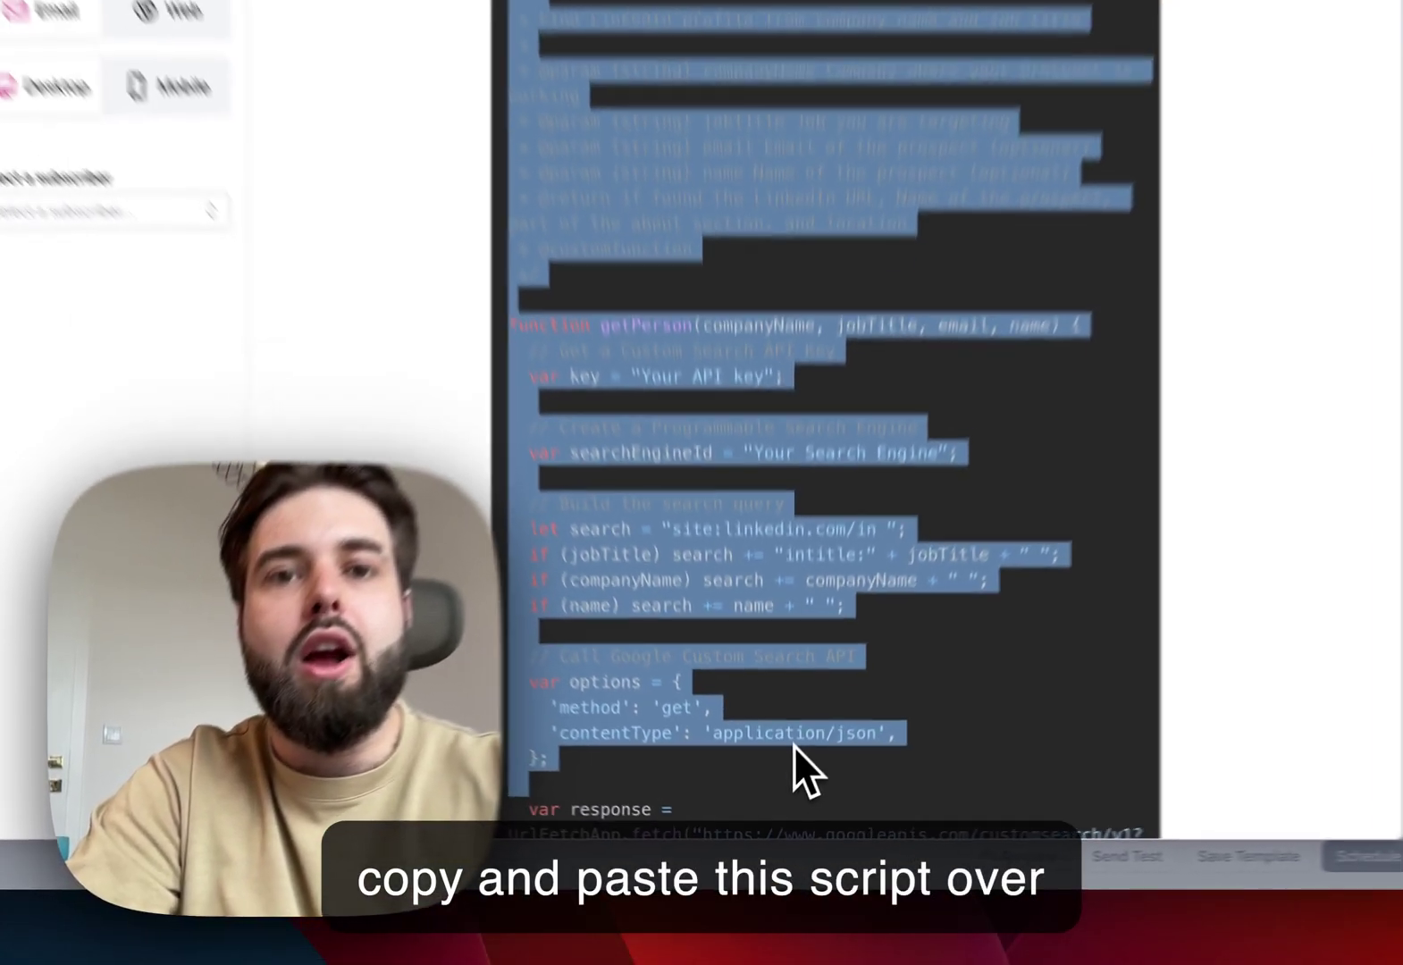
{"action": "key", "text": "ctrl+Tab"}
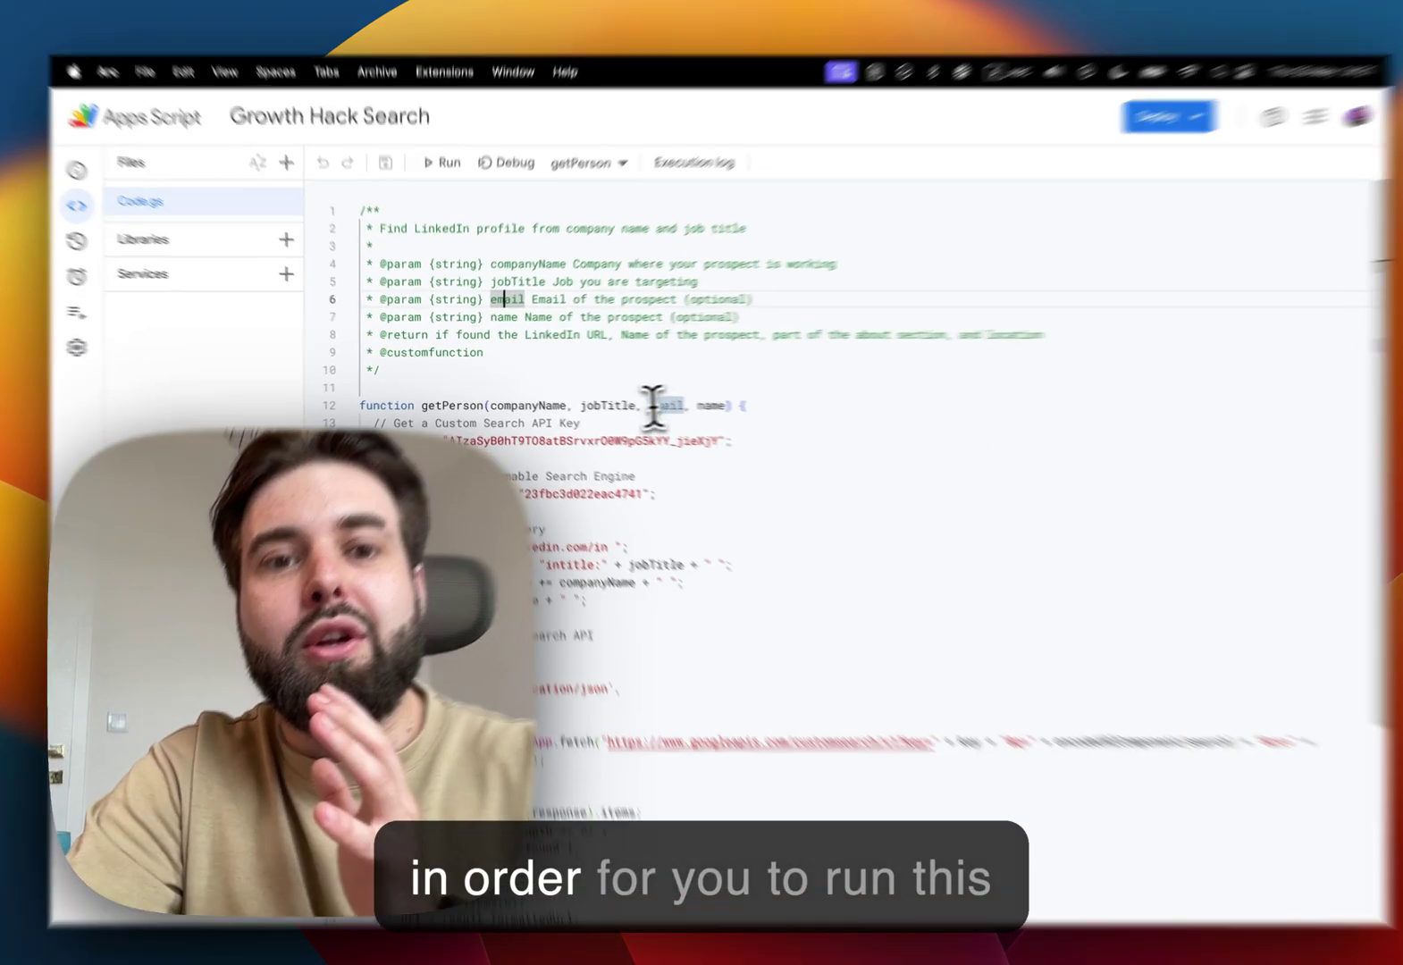
- Select the full API key string inside the quotes on line 14 of Code.gs
{"action": "left_click", "coordinate": [570, 435]}
{"action": "double_click", "coordinate": [688, 490]}
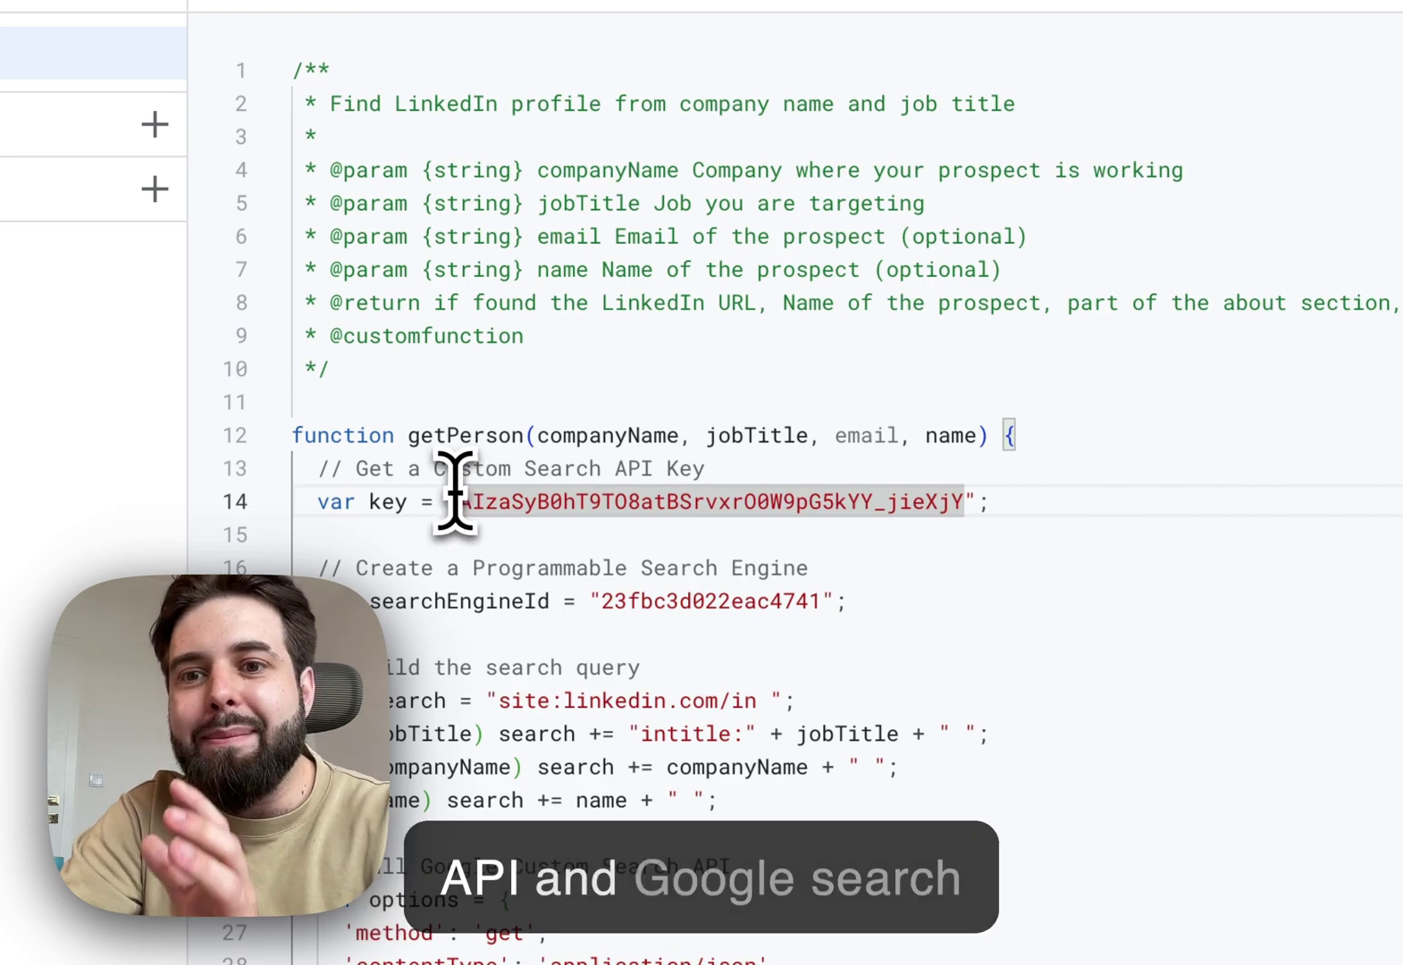
{"action": "left_click_drag", "start_coordinate": [456, 492], "coordinate": [945, 491]}
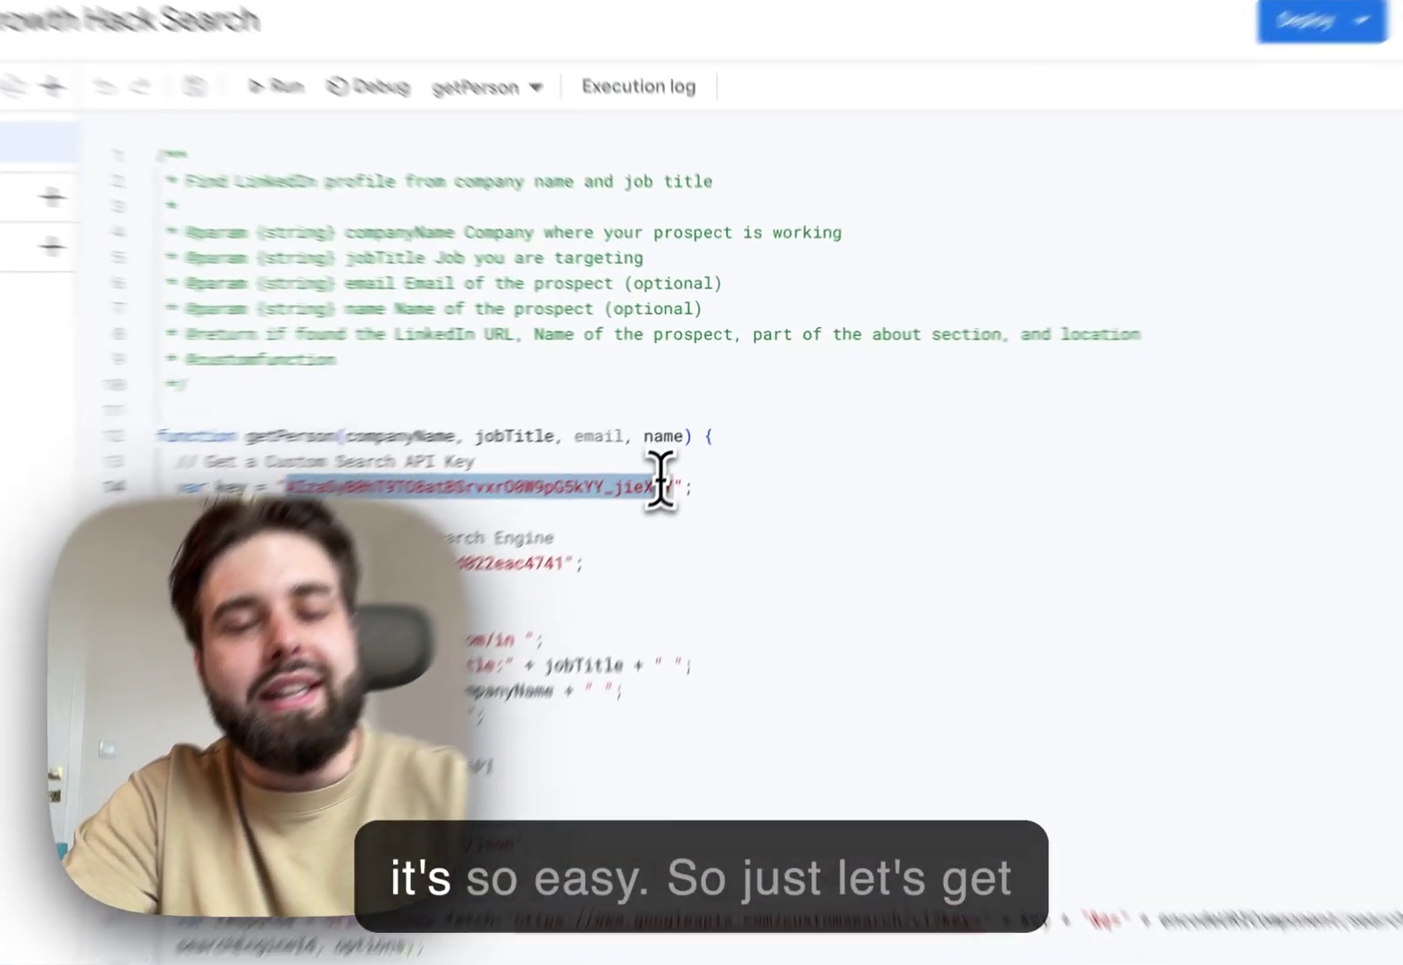
- Switch to the beehiiv guide and scroll to 'Step #1 Set up your Search Engine & API key'
{"action": "key", "text": "ctrl+Tab"}
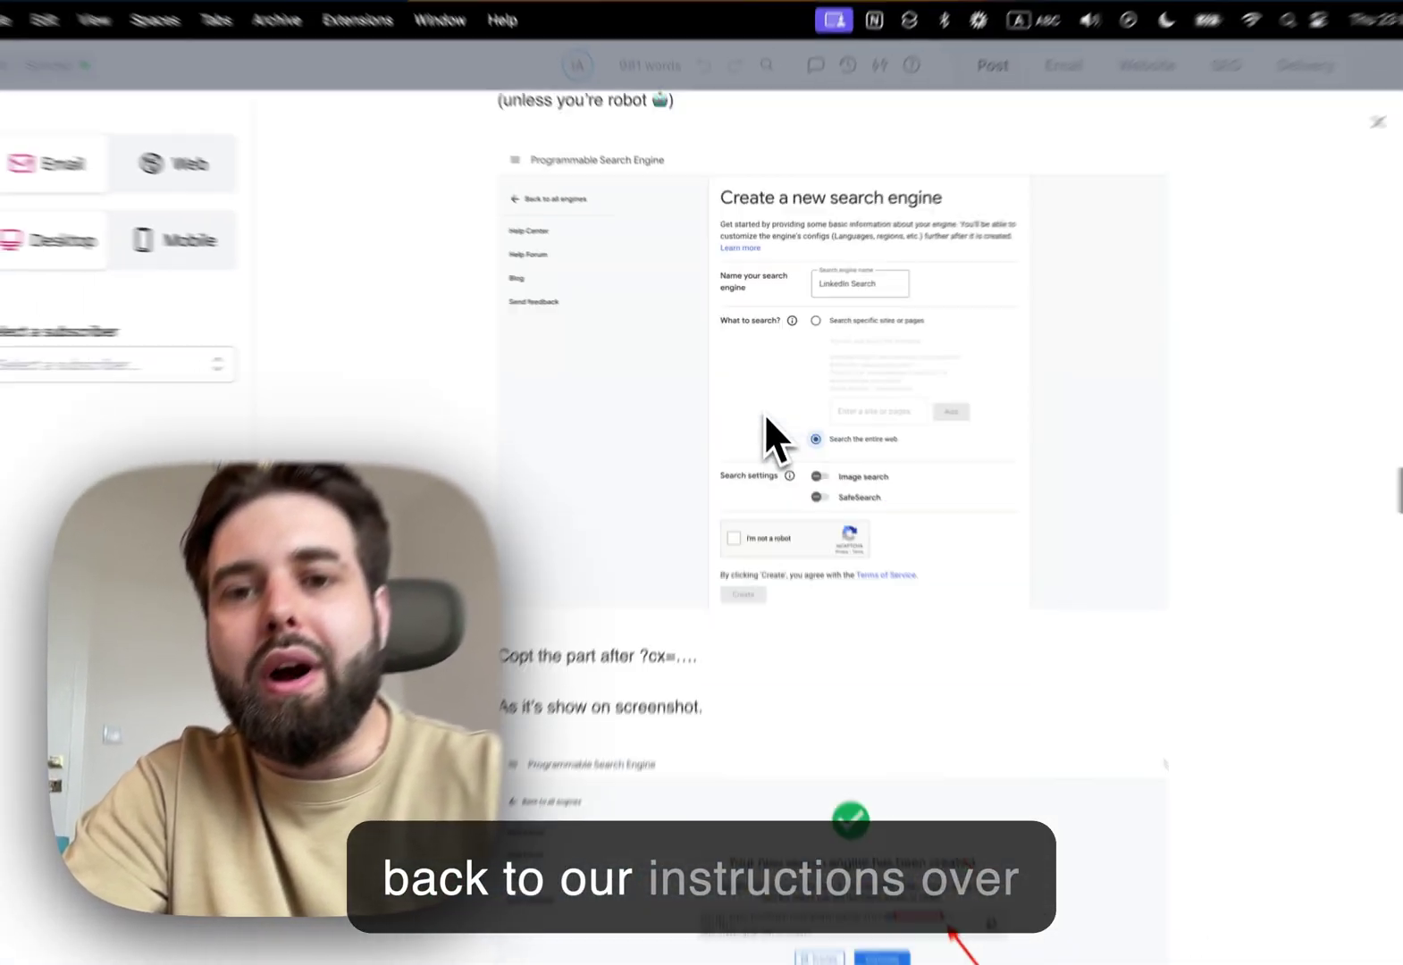
{"action": "scroll", "coordinate": [766, 401], "scroll_direction": "down", "scroll_amount": 10}
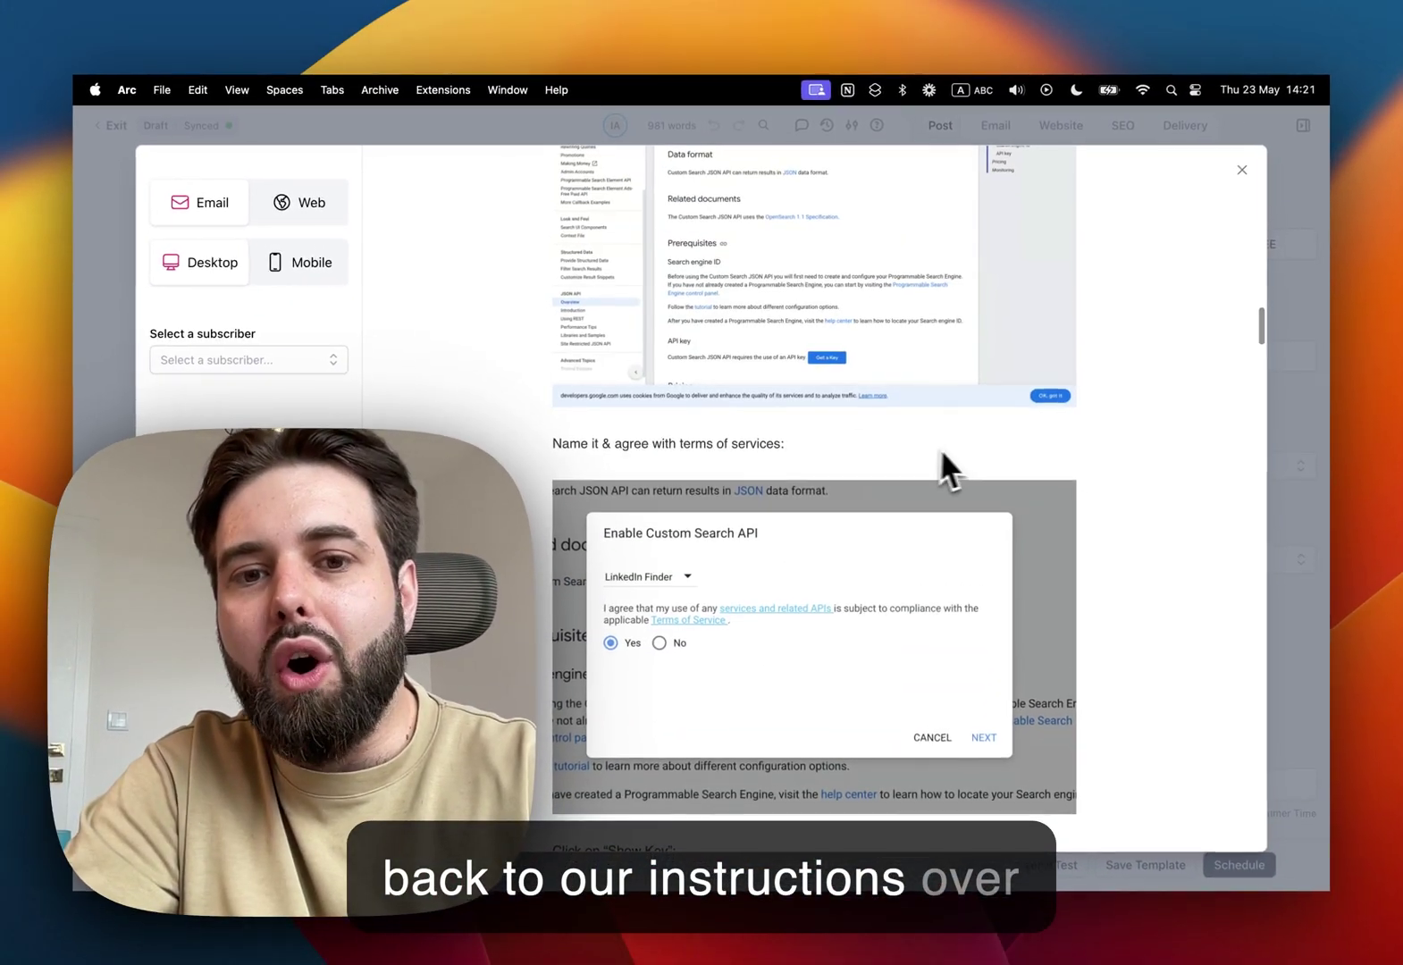
{"action": "scroll", "coordinate": [910, 447], "scroll_direction": "up", "scroll_amount": 15}
{"action": "scroll", "coordinate": [910, 449], "scroll_direction": "down", "scroll_amount": 8}
{"action": "scroll", "coordinate": [910, 448], "scroll_direction": "up", "scroll_amount": 4}
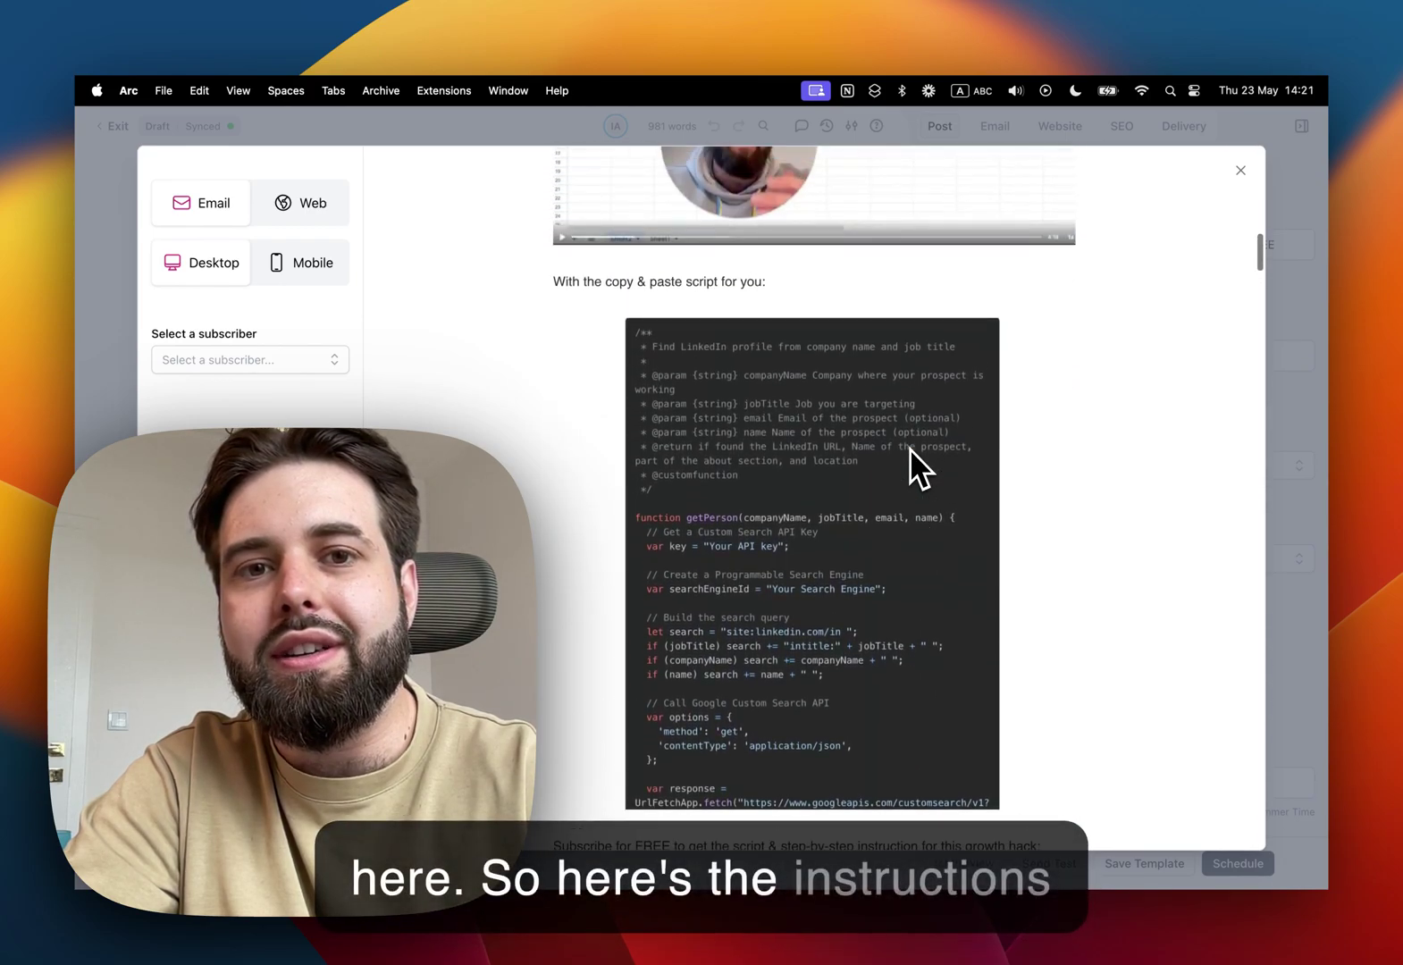
{"action": "scroll", "coordinate": [910, 449], "scroll_direction": "up", "scroll_amount": 4}
{"action": "scroll", "coordinate": [909, 447], "scroll_direction": "down", "scroll_amount": 9}
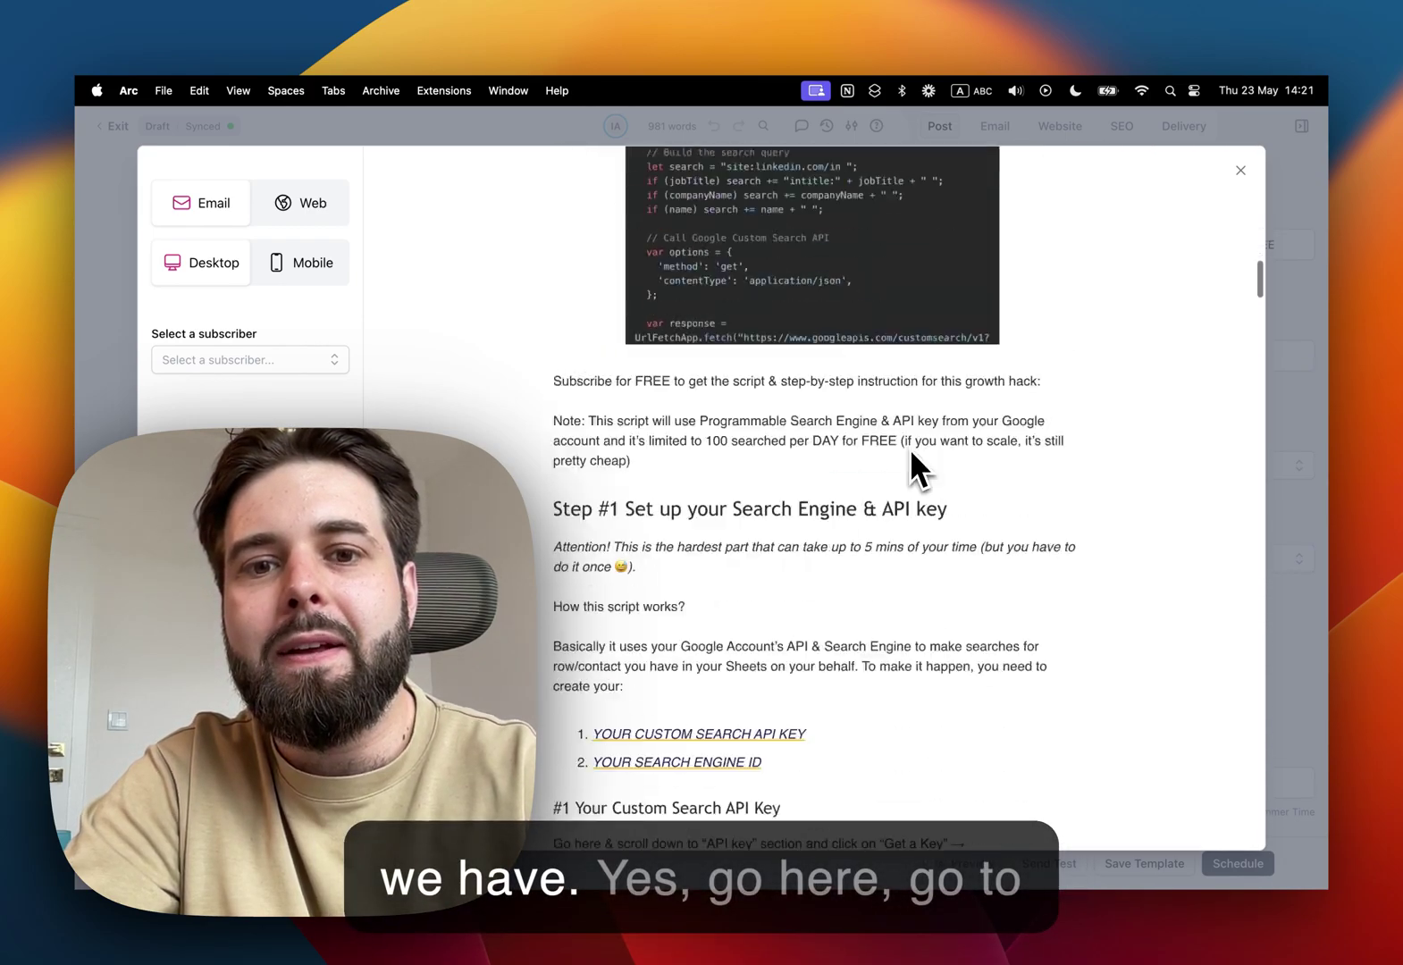
{"action": "scroll", "coordinate": [909, 447], "scroll_direction": "down", "scroll_amount": 5}
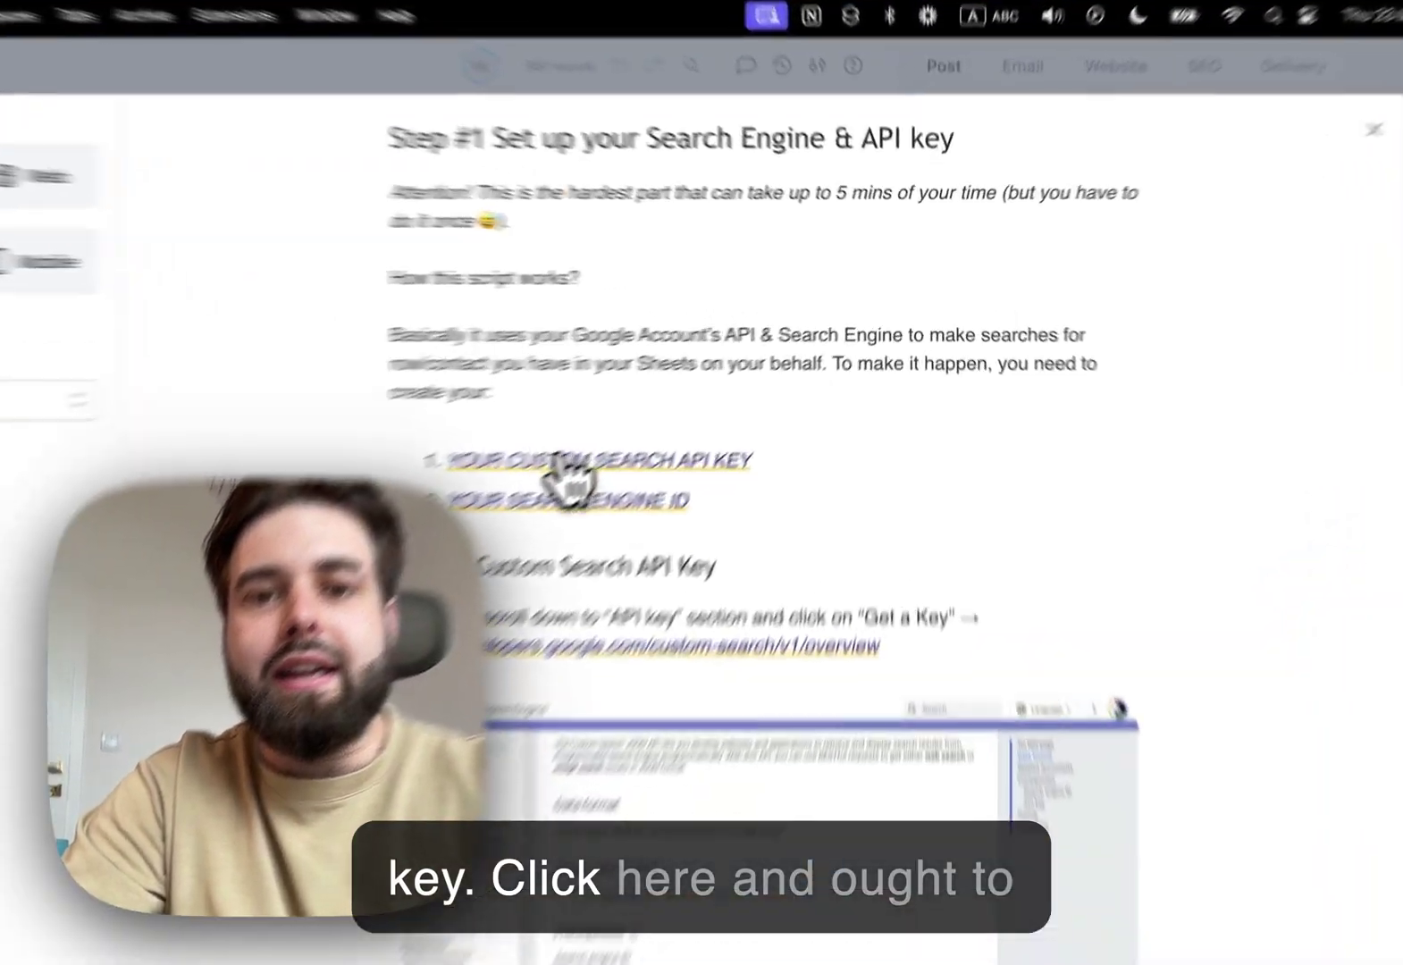
- Get a Custom Search API key under a newly created project and reveal the generated key
{"action": "left_click", "coordinate": [669, 402]}
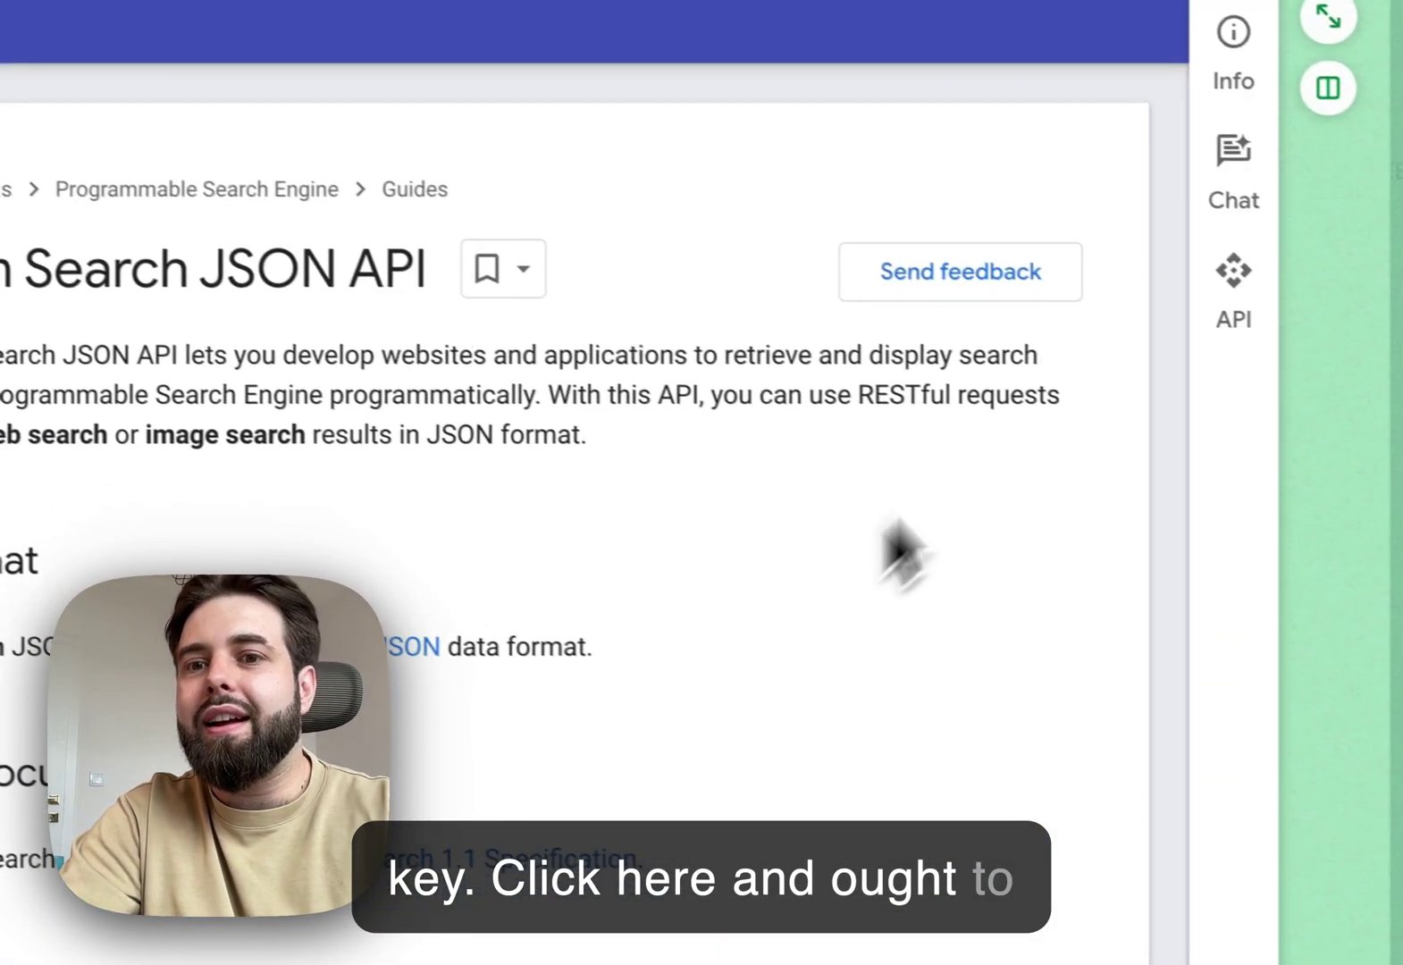
{"action": "scroll", "coordinate": [804, 698], "scroll_direction": "down", "scroll_amount": 5}
{"action": "scroll", "coordinate": [777, 786], "scroll_direction": "down", "scroll_amount": 4}
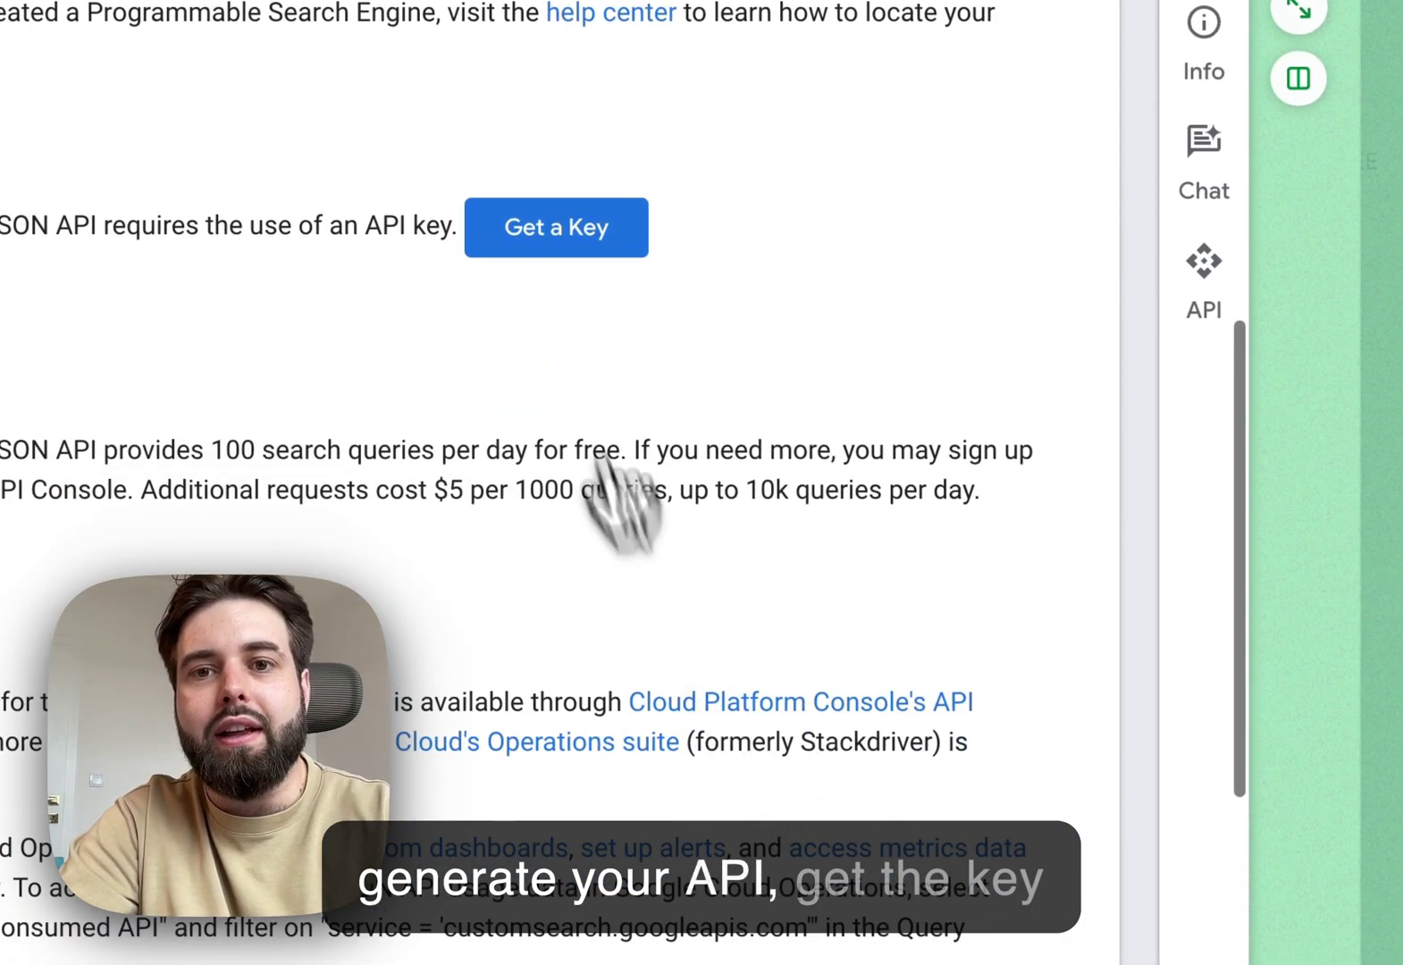
{"action": "left_click", "coordinate": [529, 229]}
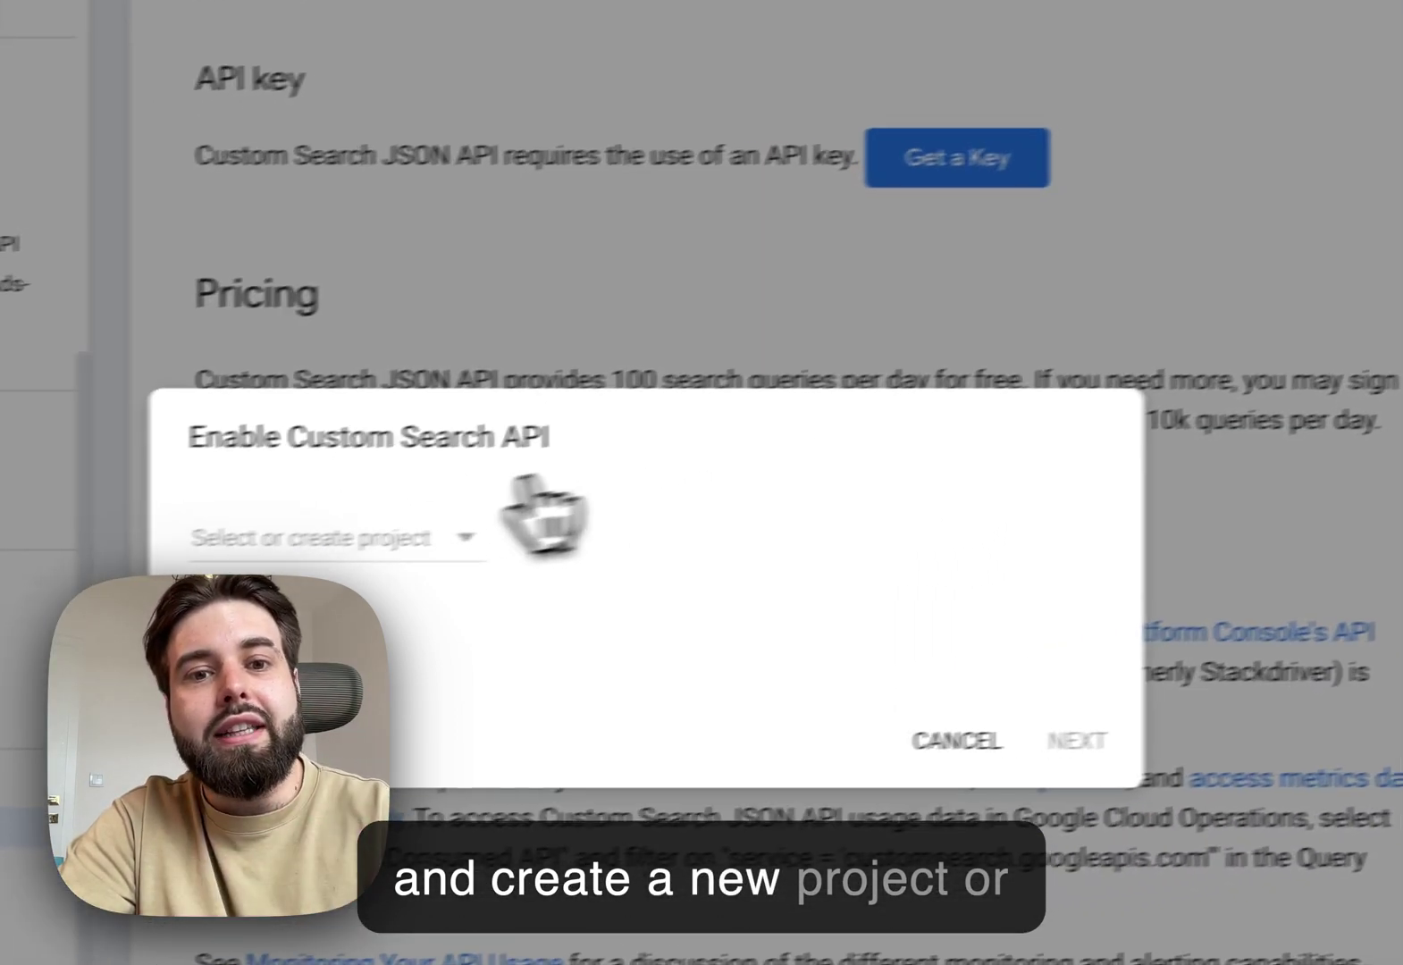
{"action": "left_click", "coordinate": [440, 523]}
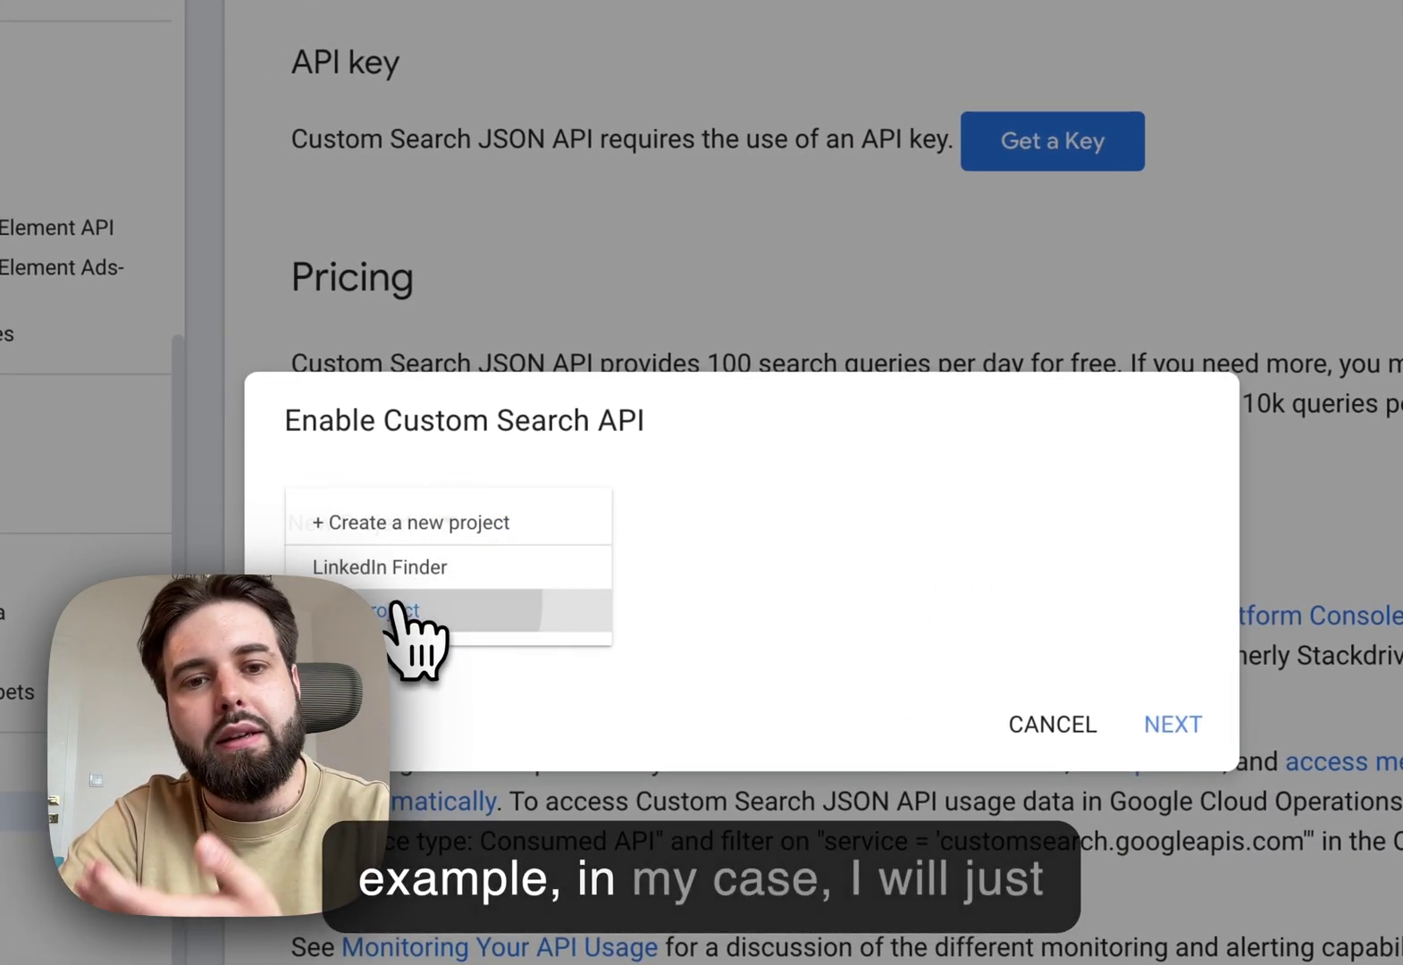
{"action": "left_click", "coordinate": [406, 612]}
{"action": "left_click", "coordinate": [1173, 724]}
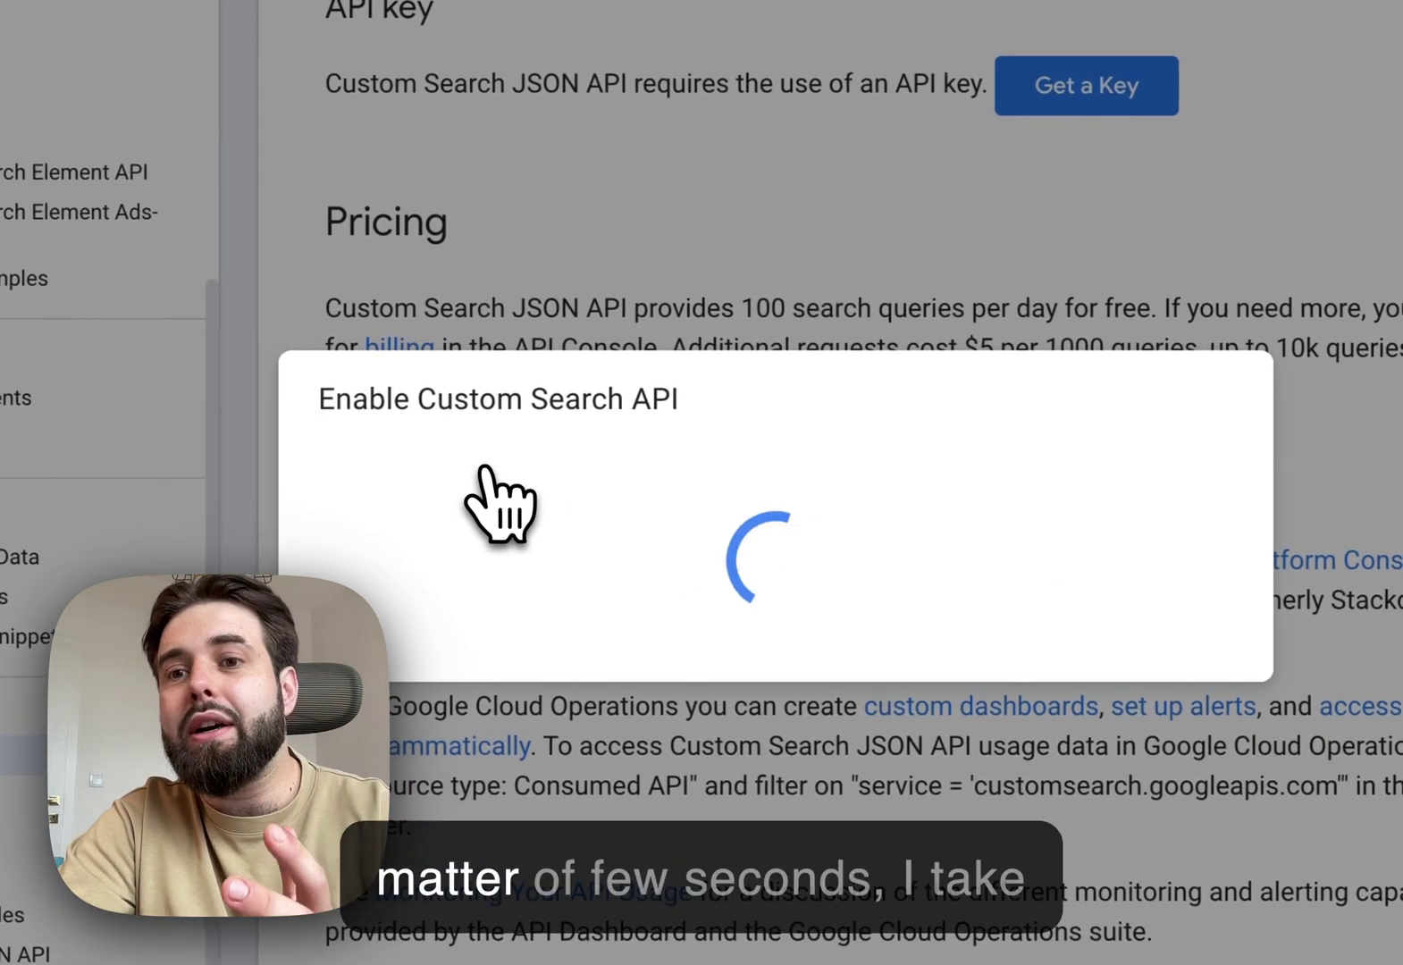
{"action": "left_click", "coordinate": [402, 474]}
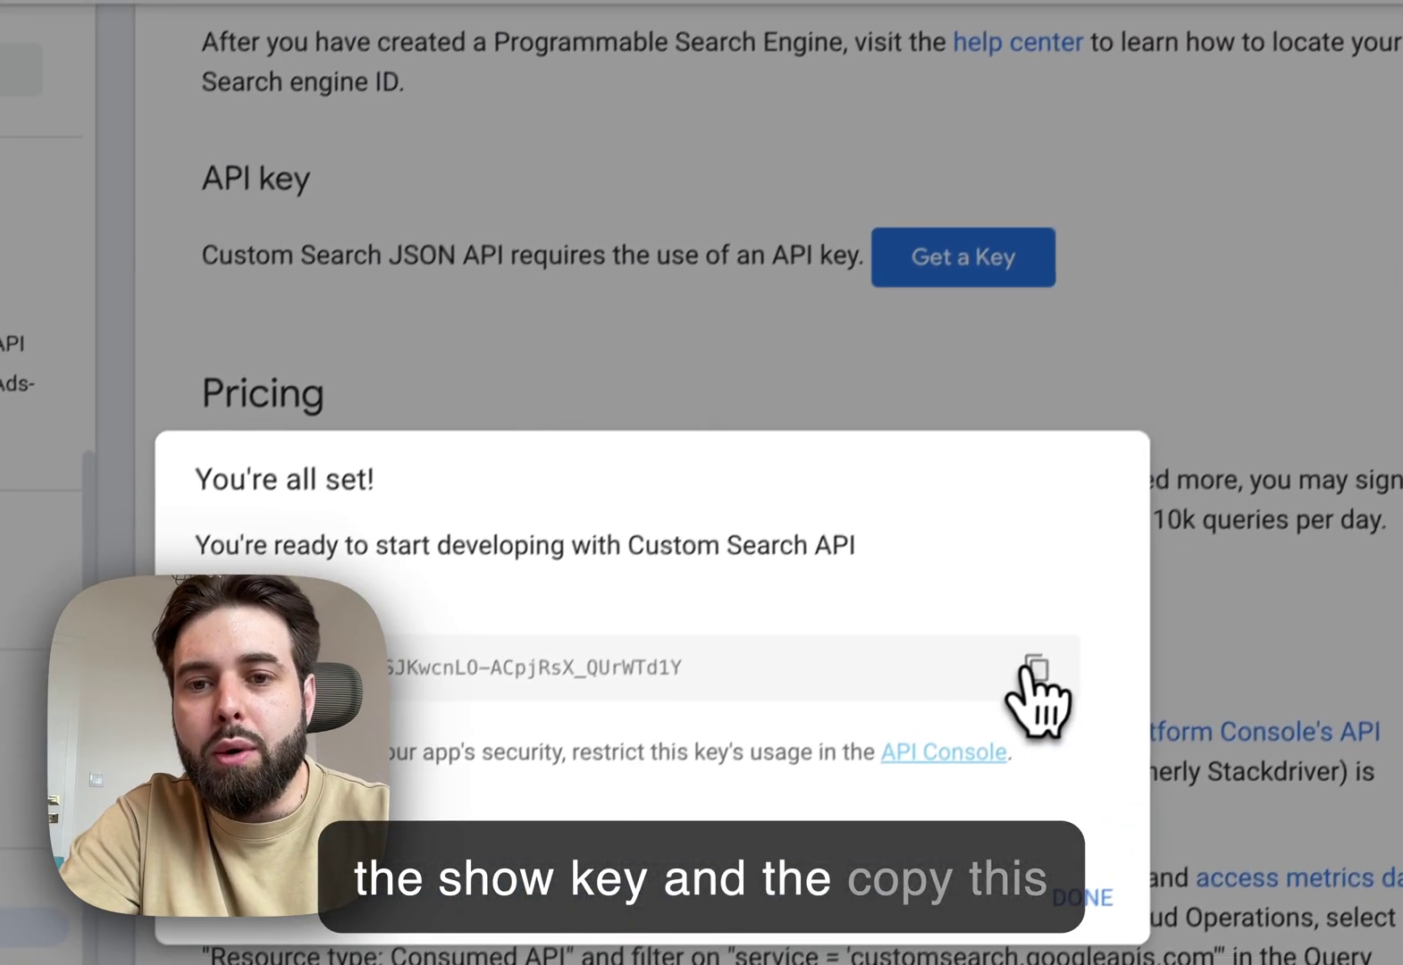
- Copy the generated API key and put it in the key variable on line 14 of Code.gs
{"action": "left_click", "coordinate": [1155, 505]}
{"action": "key", "text": "alt+Tab"}
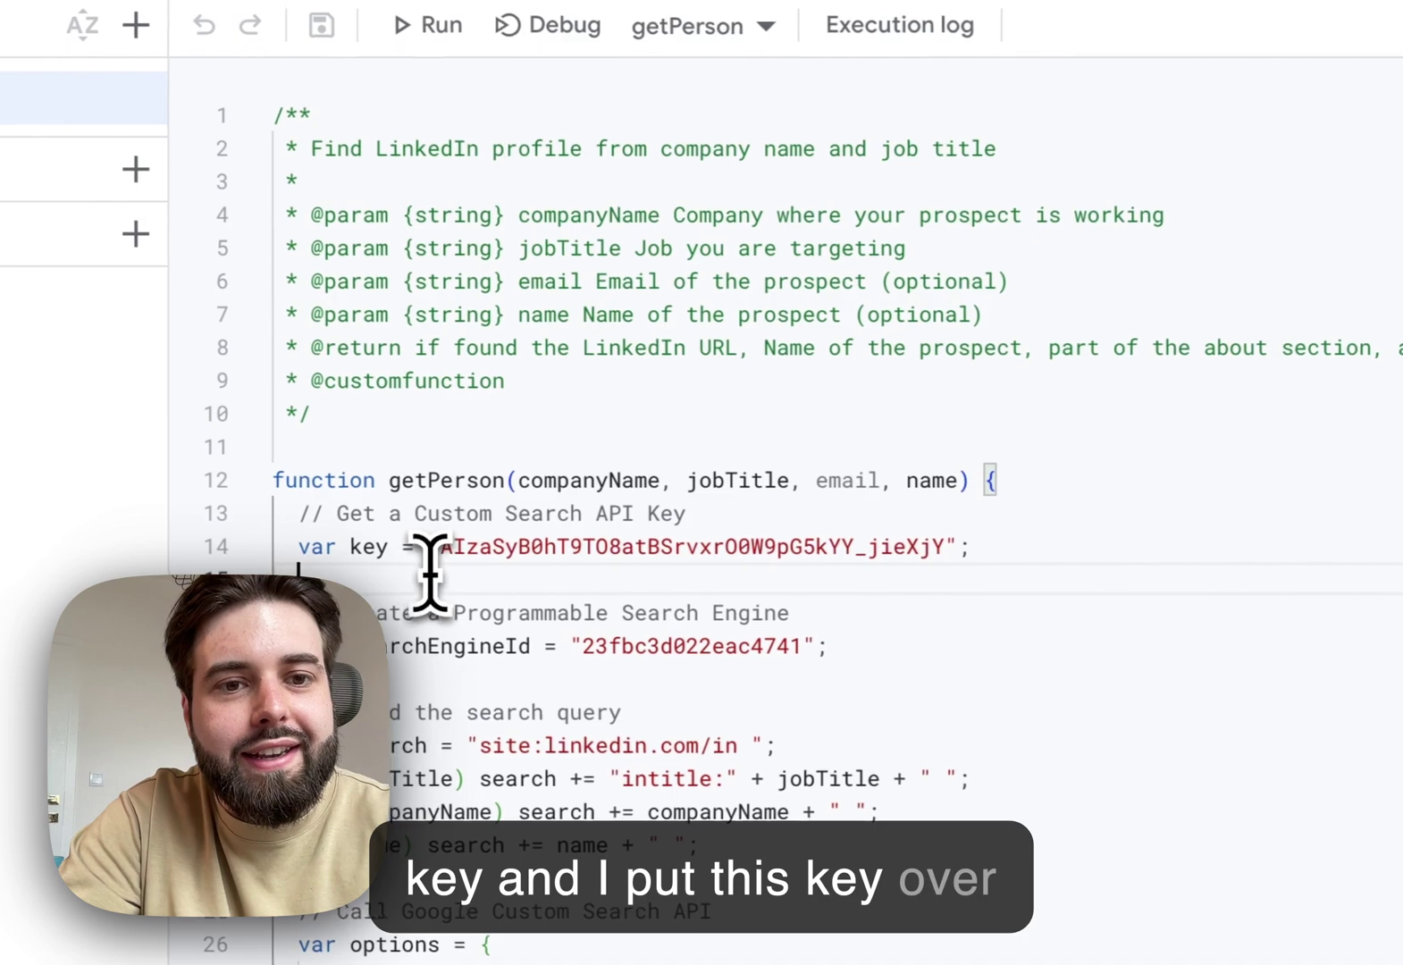
{"action": "left_click_drag", "start_coordinate": [453, 545], "coordinate": [845, 545]}
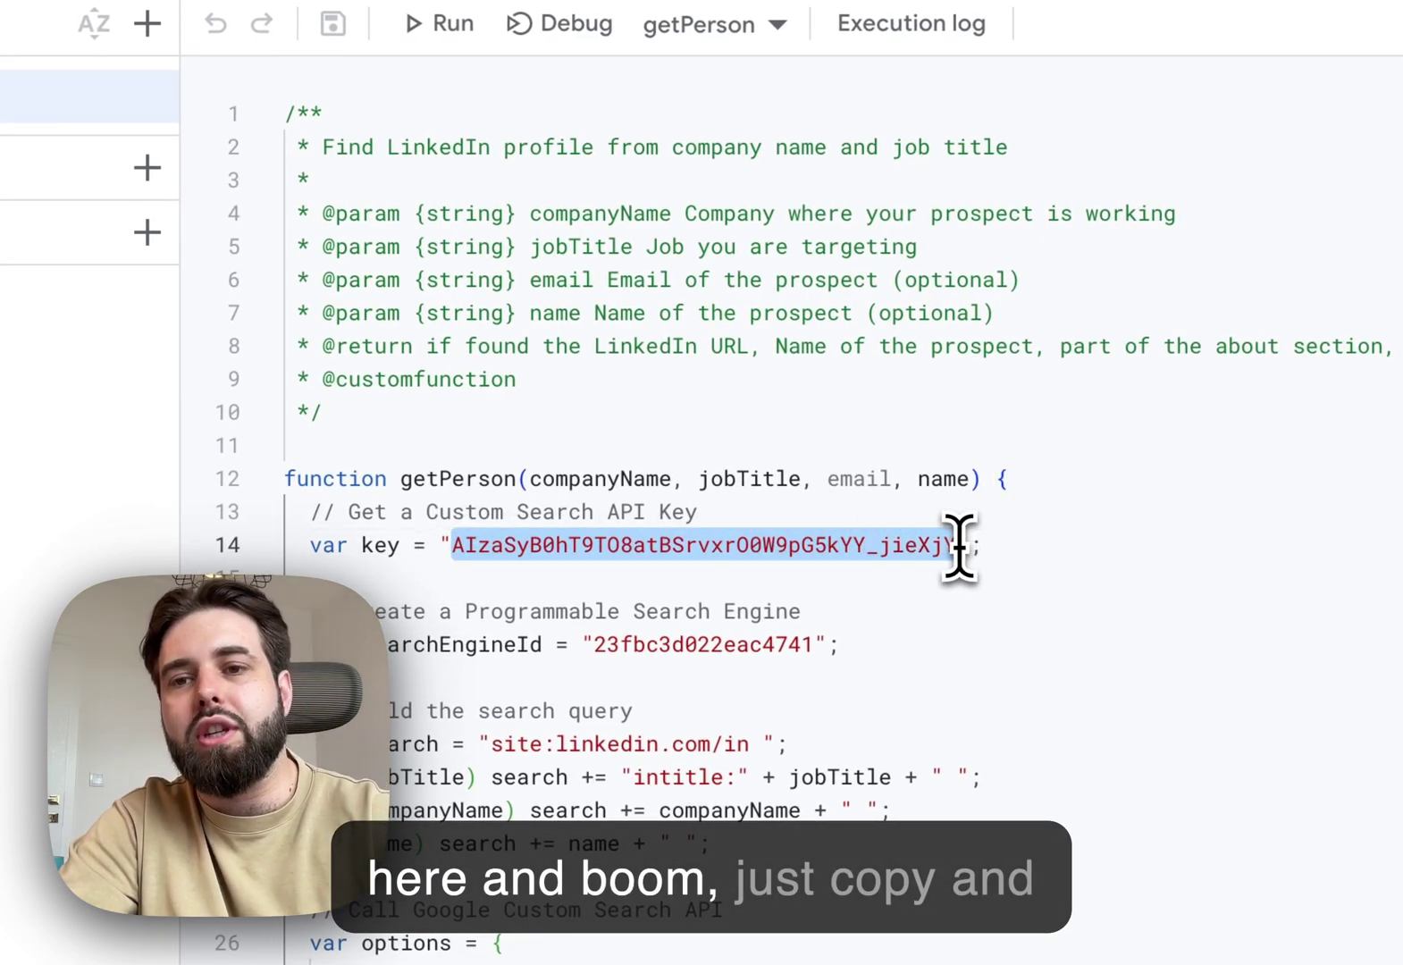
{"action": "left_click_drag", "start_coordinate": [959, 545], "coordinate": [958, 547]}
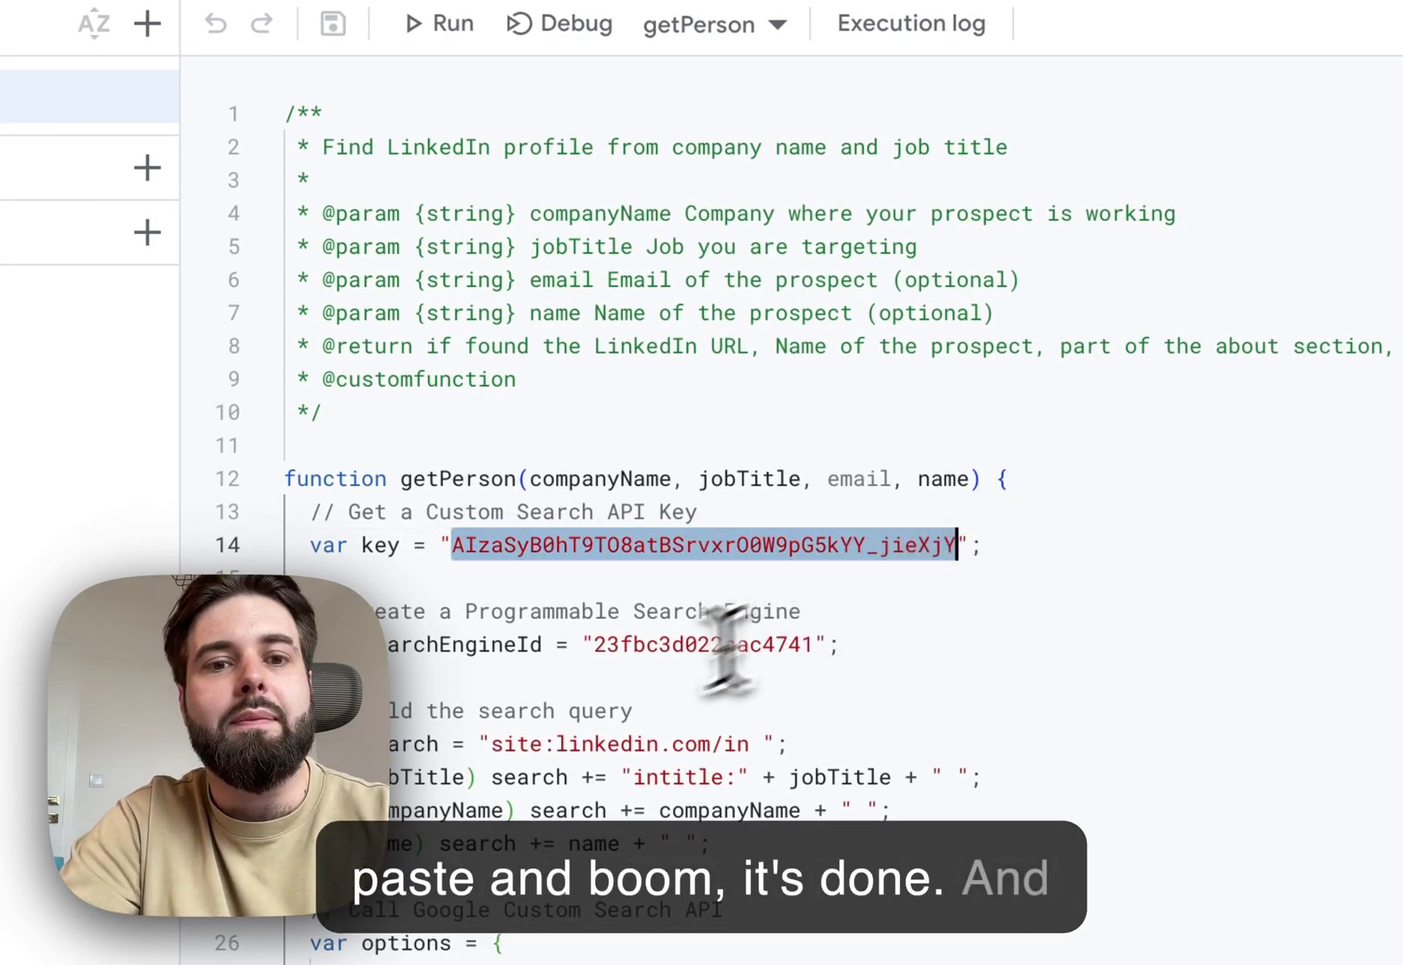
{"action": "left_click", "coordinate": [673, 644]}
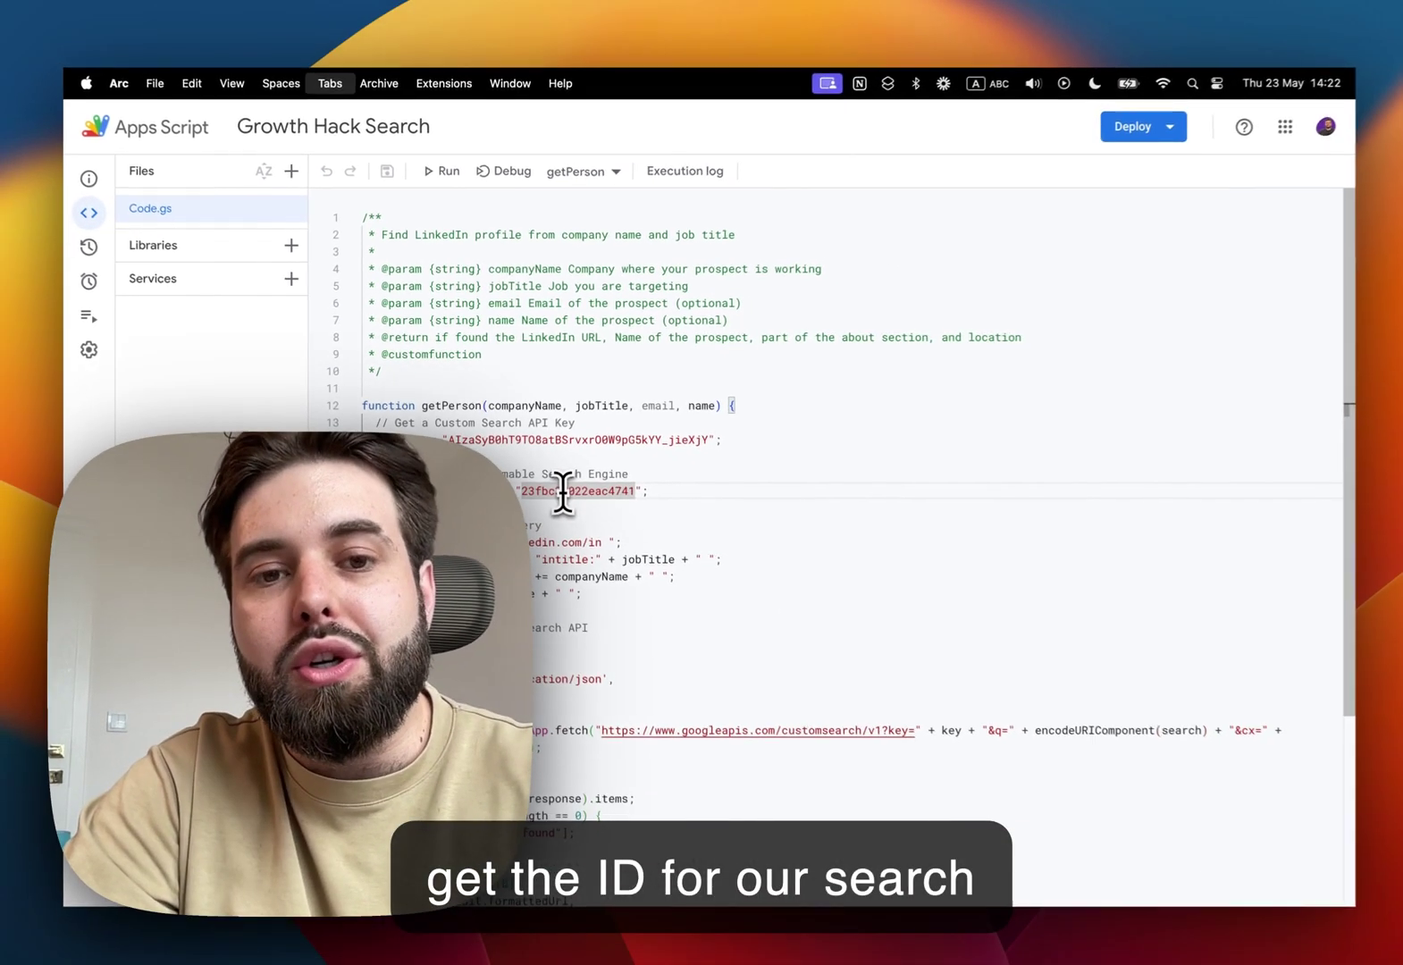
- Go back to the guide and follow its Search Engine ID link to the setup page
{"action": "key", "text": "ctrl+Tab"}
{"action": "key", "text": "ctrl+Tab"}
{"action": "key", "text": "ctrl+Tab"}
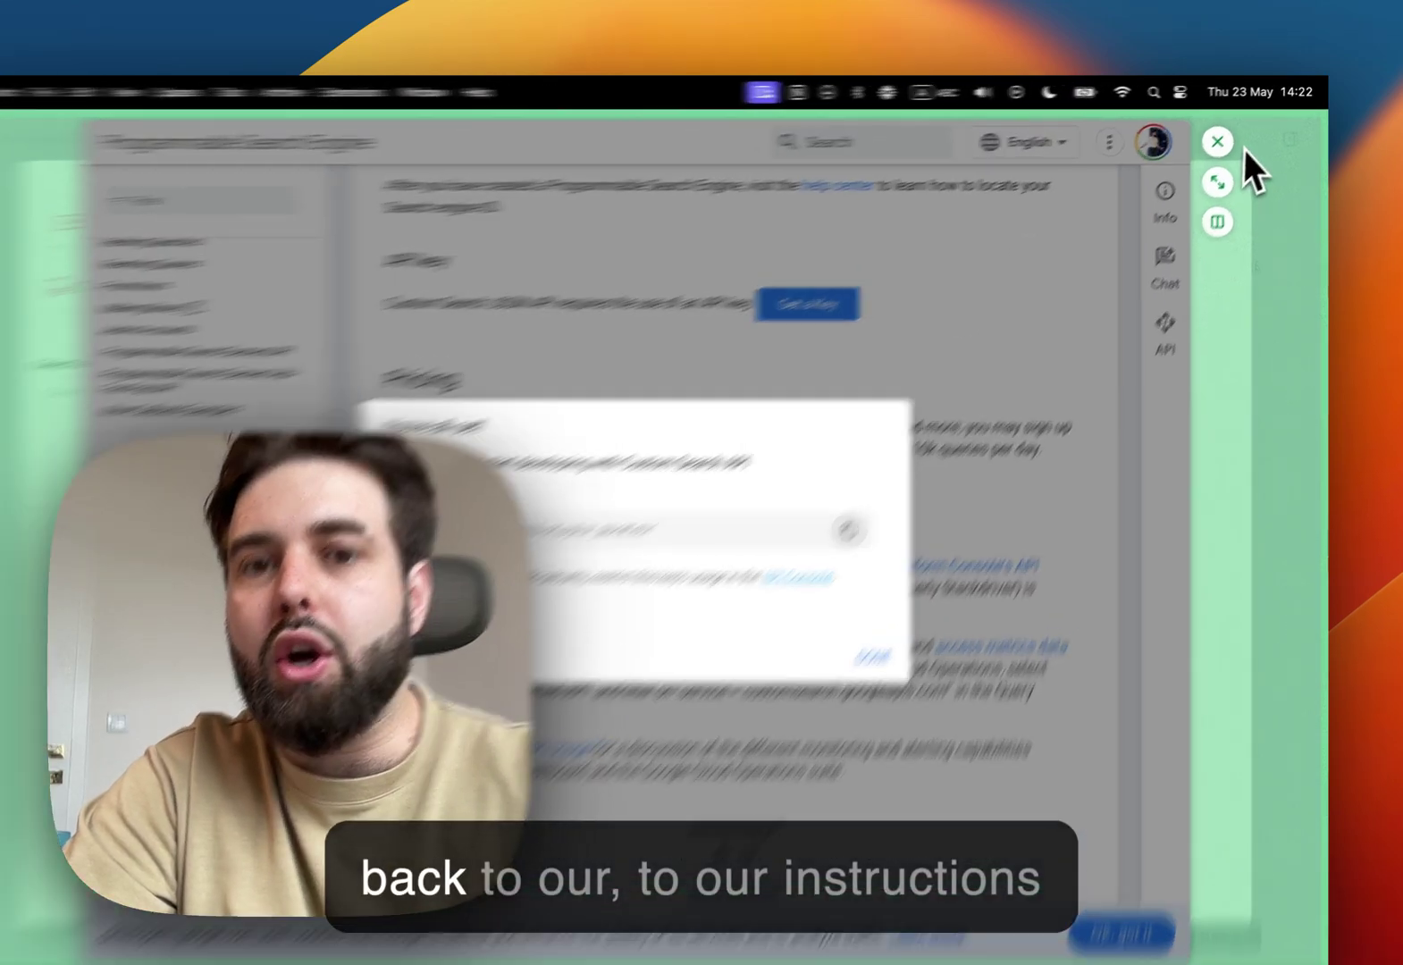
{"action": "left_click", "coordinate": [1217, 141]}
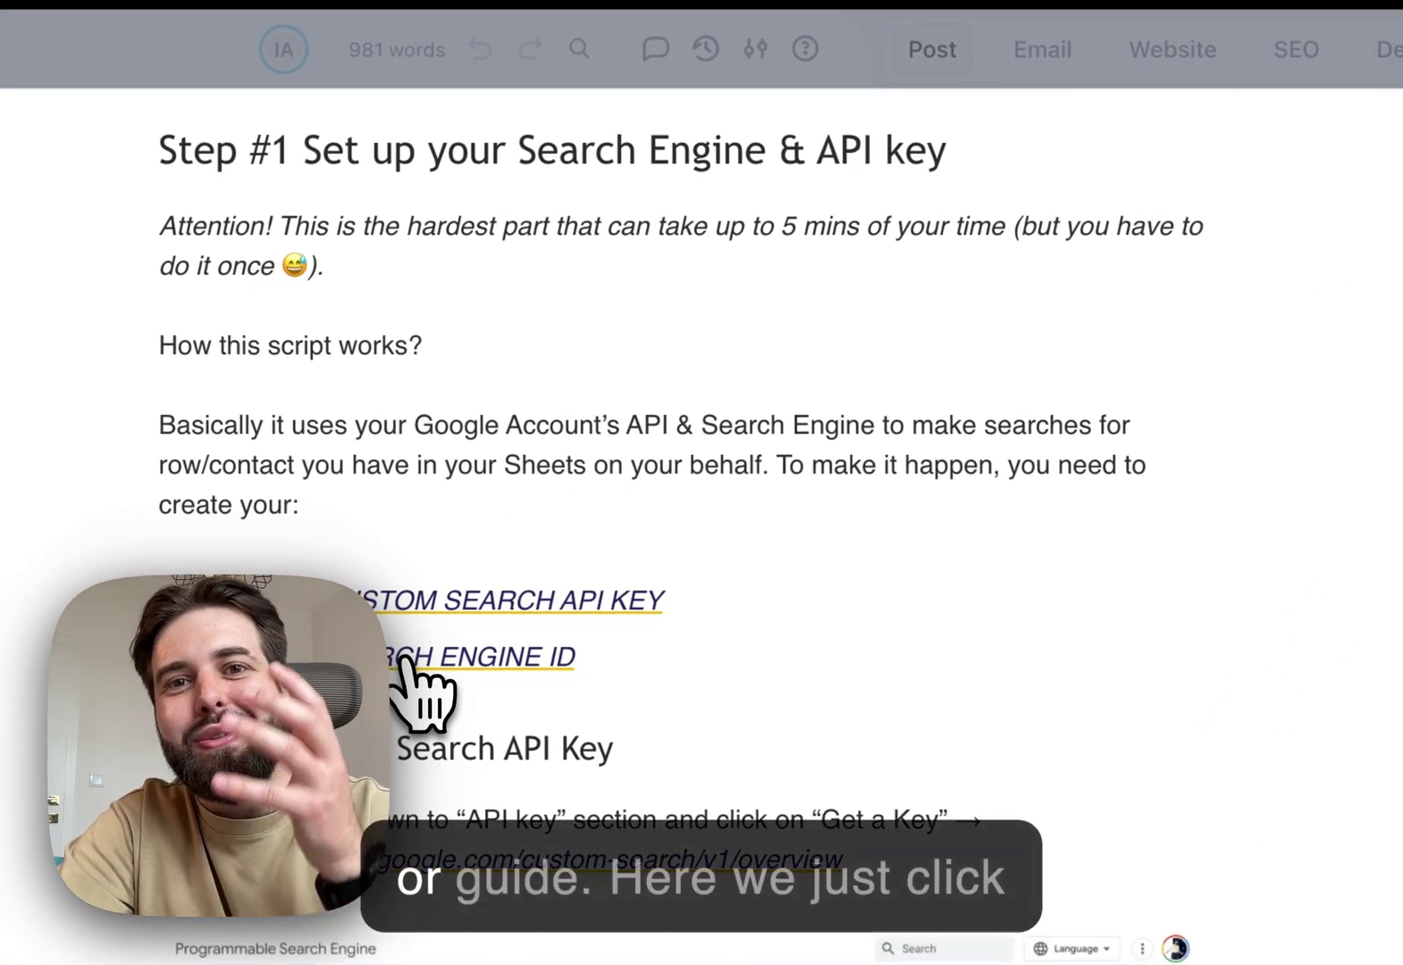
{"action": "left_click", "coordinate": [399, 658]}
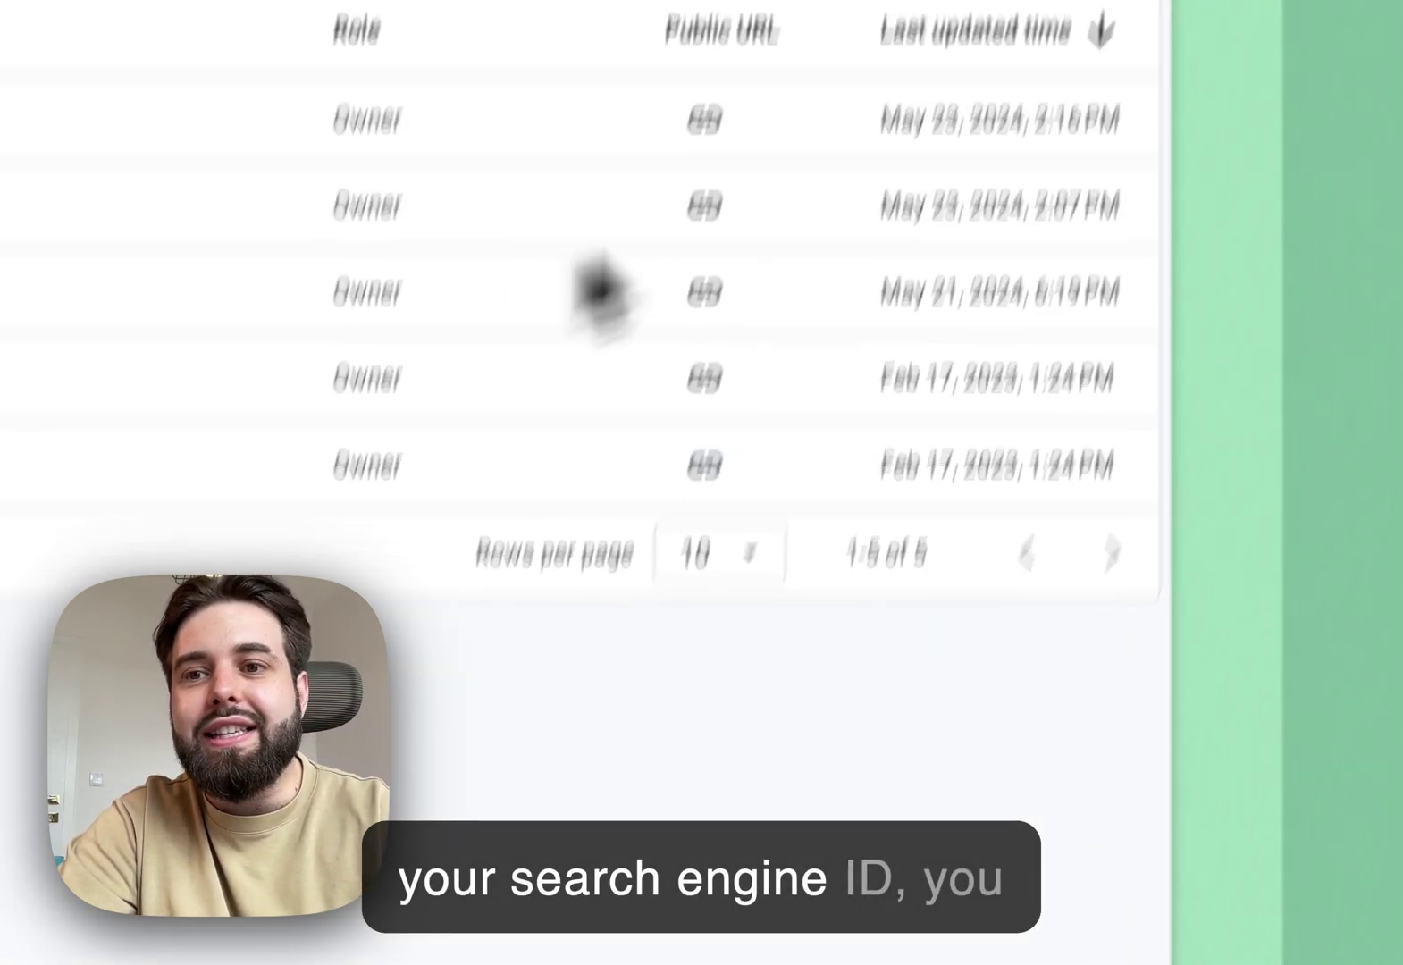
- Add a search engine named 'HGuydgv' that searches the entire web, passing the reCAPTCHA check
{"action": "left_click", "coordinate": [1019, 333]}
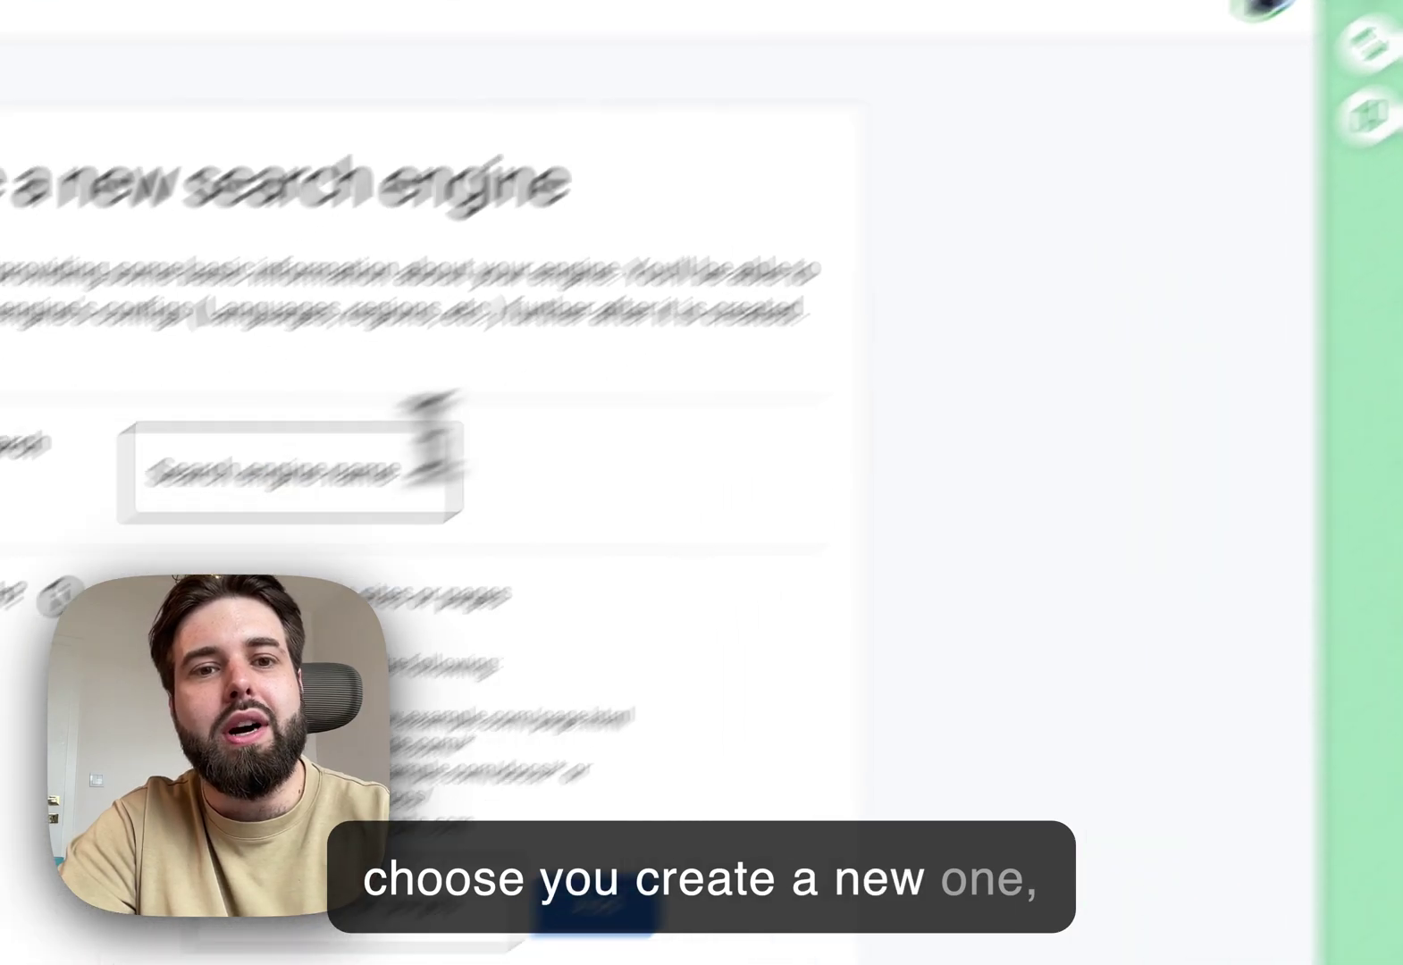
{"action": "left_click", "coordinate": [96, 624]}
{"action": "type", "text": "HGuydgv"}
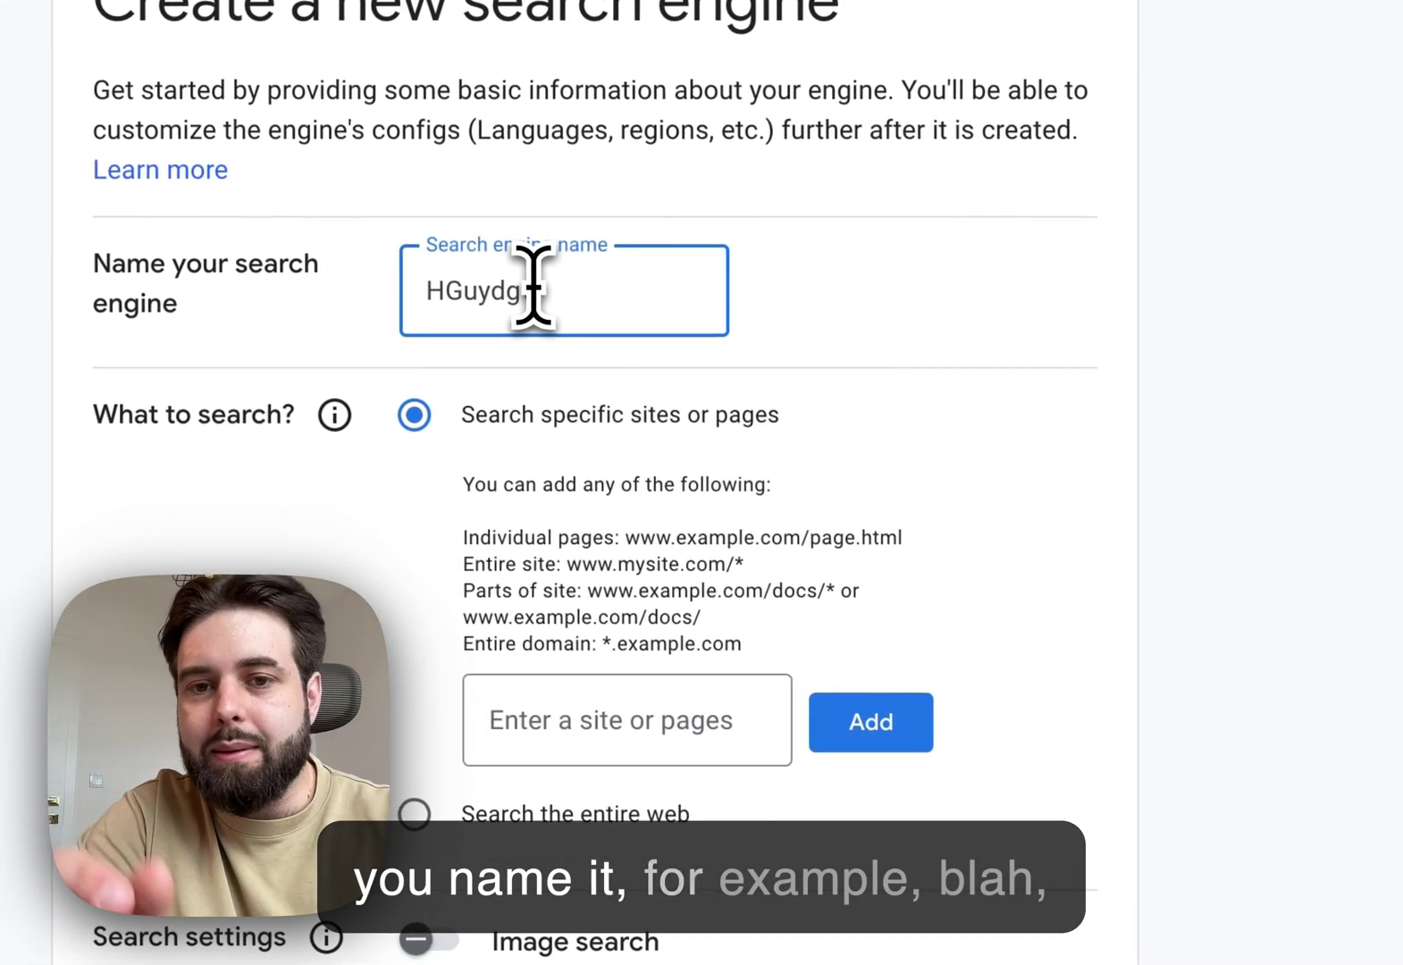
{"action": "left_click", "coordinate": [436, 784]}
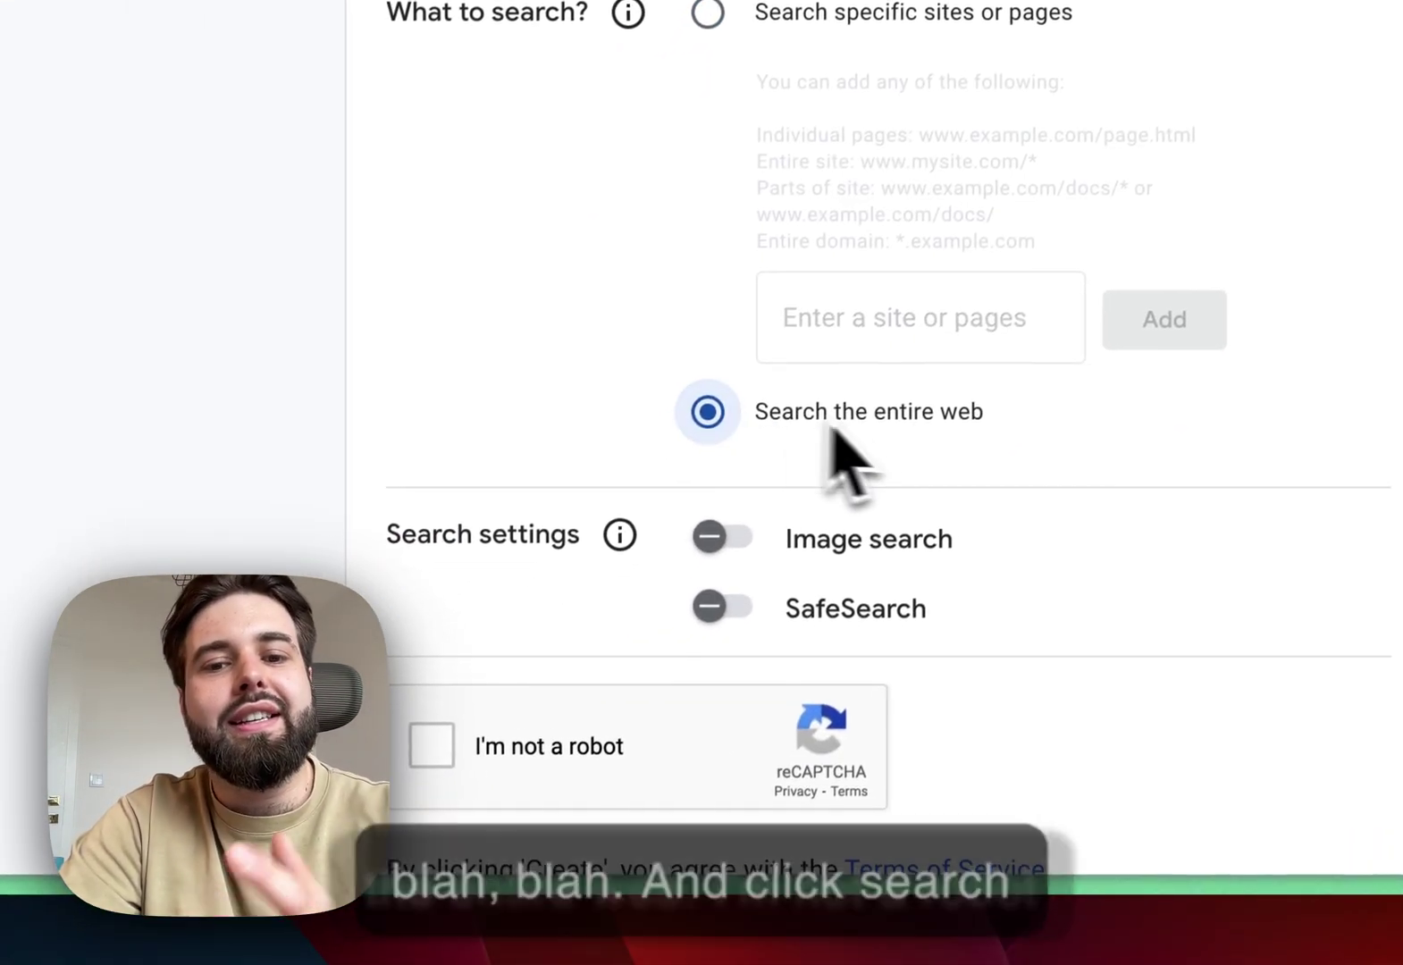
{"action": "scroll", "coordinate": [566, 812], "scroll_direction": "down", "scroll_amount": 3}
{"action": "left_click", "coordinate": [497, 541]}
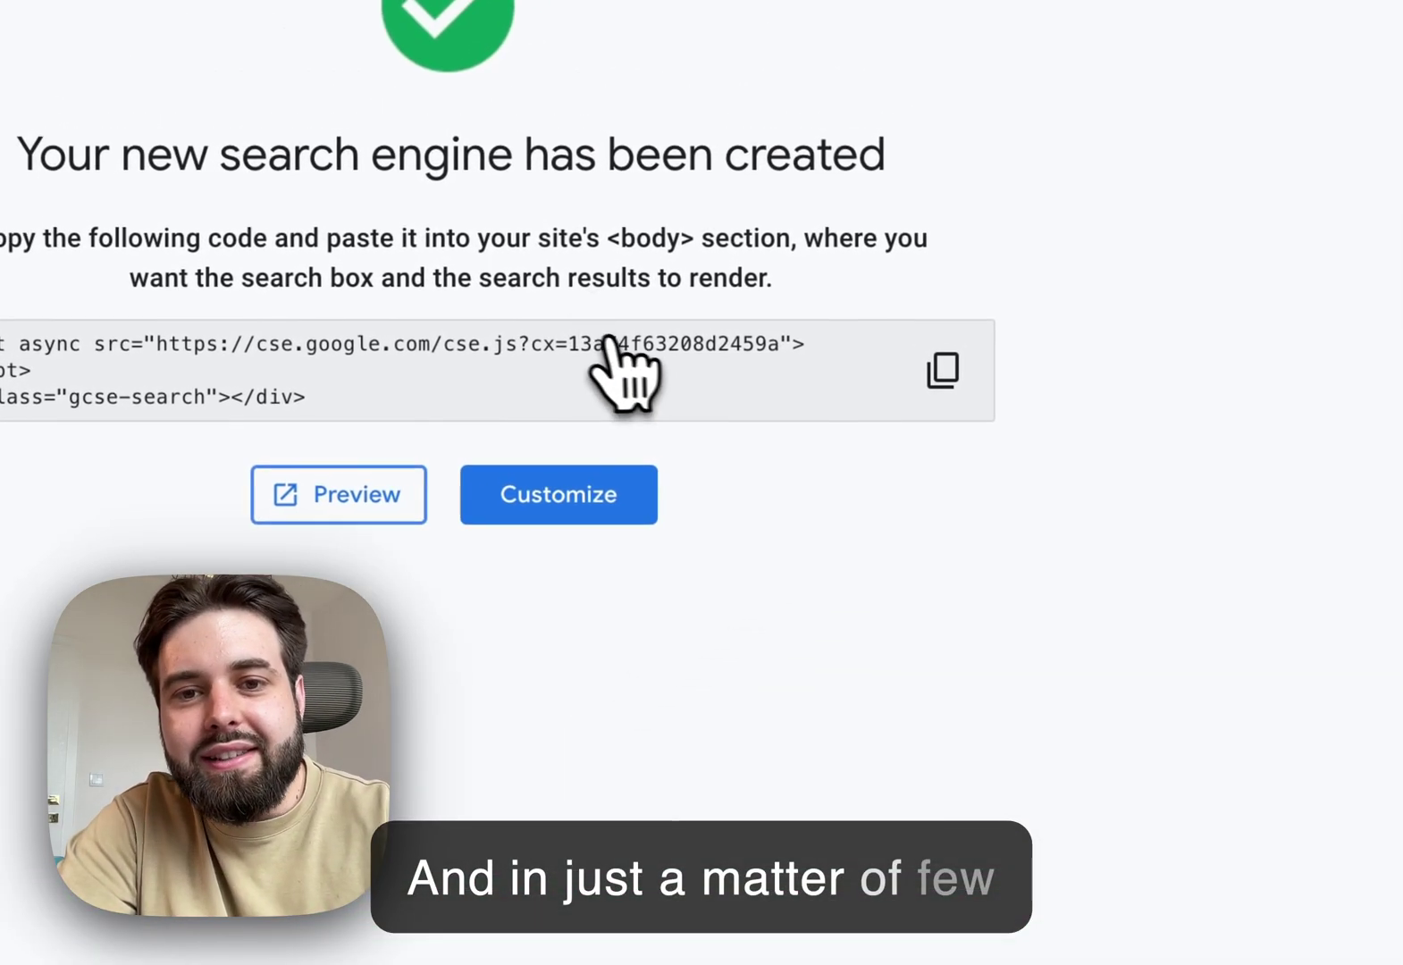
- Replace the old searchEngineId string on line 17 of Code.gs with the new engine's cx ID
{"action": "left_click_drag", "start_coordinate": [564, 340], "coordinate": [768, 344]}
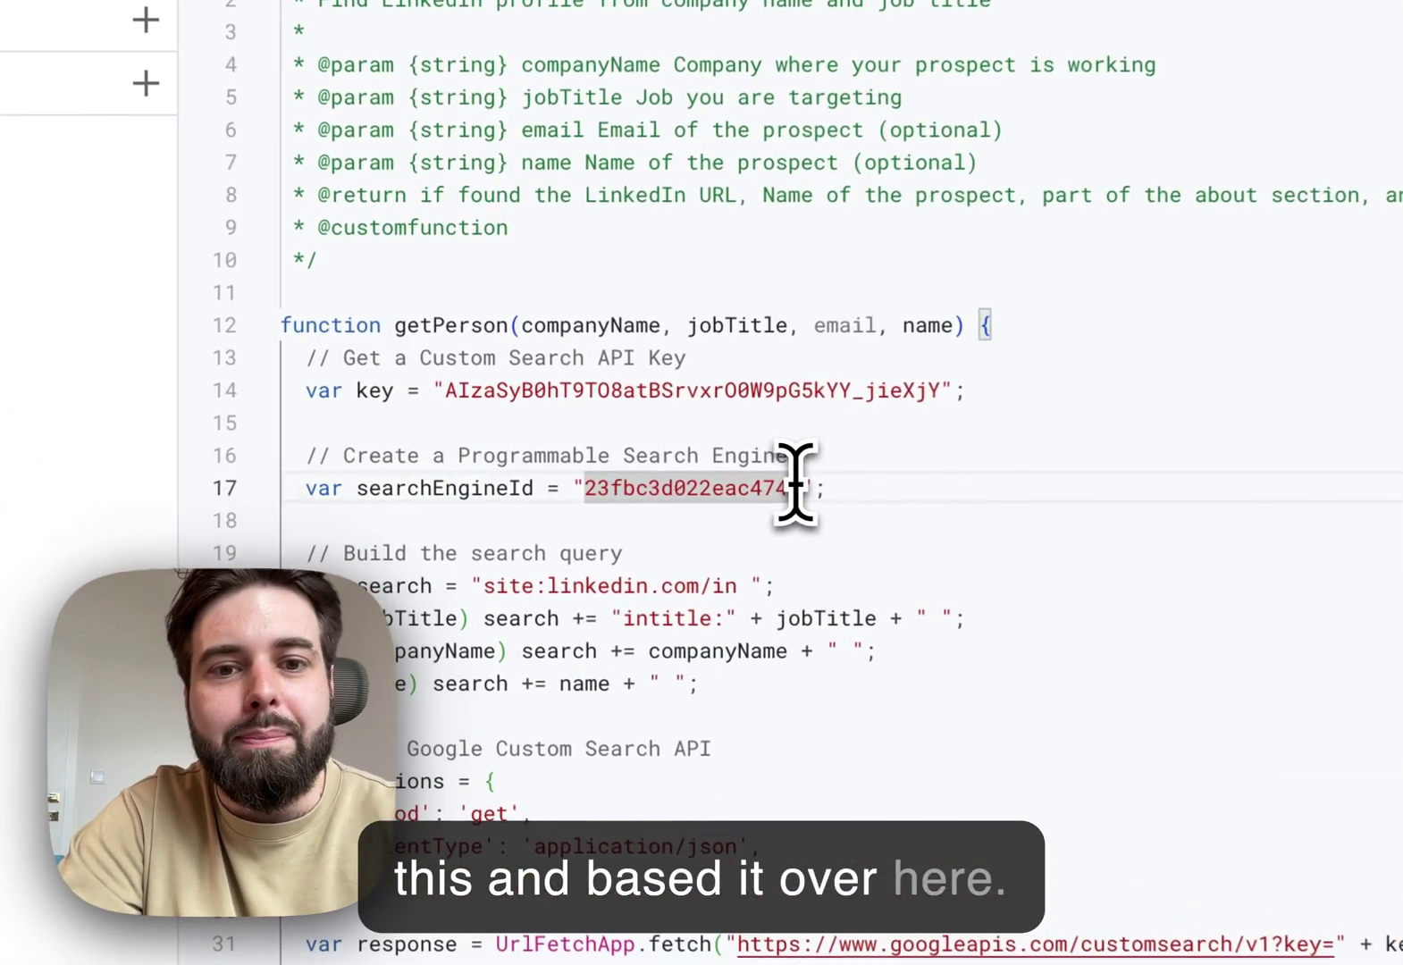
{"action": "left_click_drag", "start_coordinate": [624, 480], "coordinate": [523, 487]}
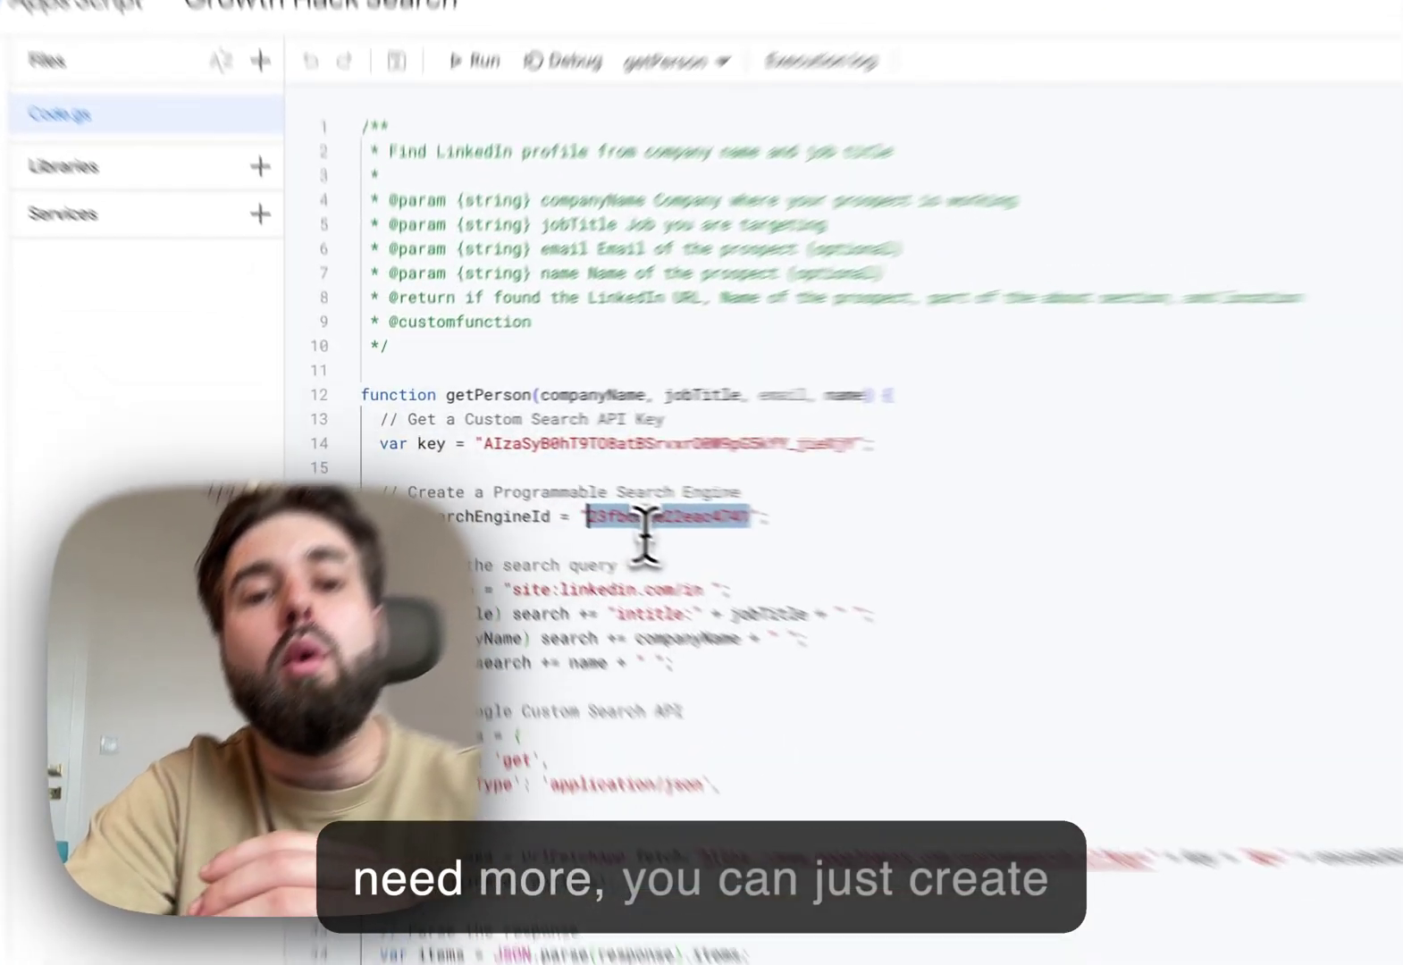
{"action": "left_click", "coordinate": [523, 483]}
{"action": "double_click", "coordinate": [672, 550]}
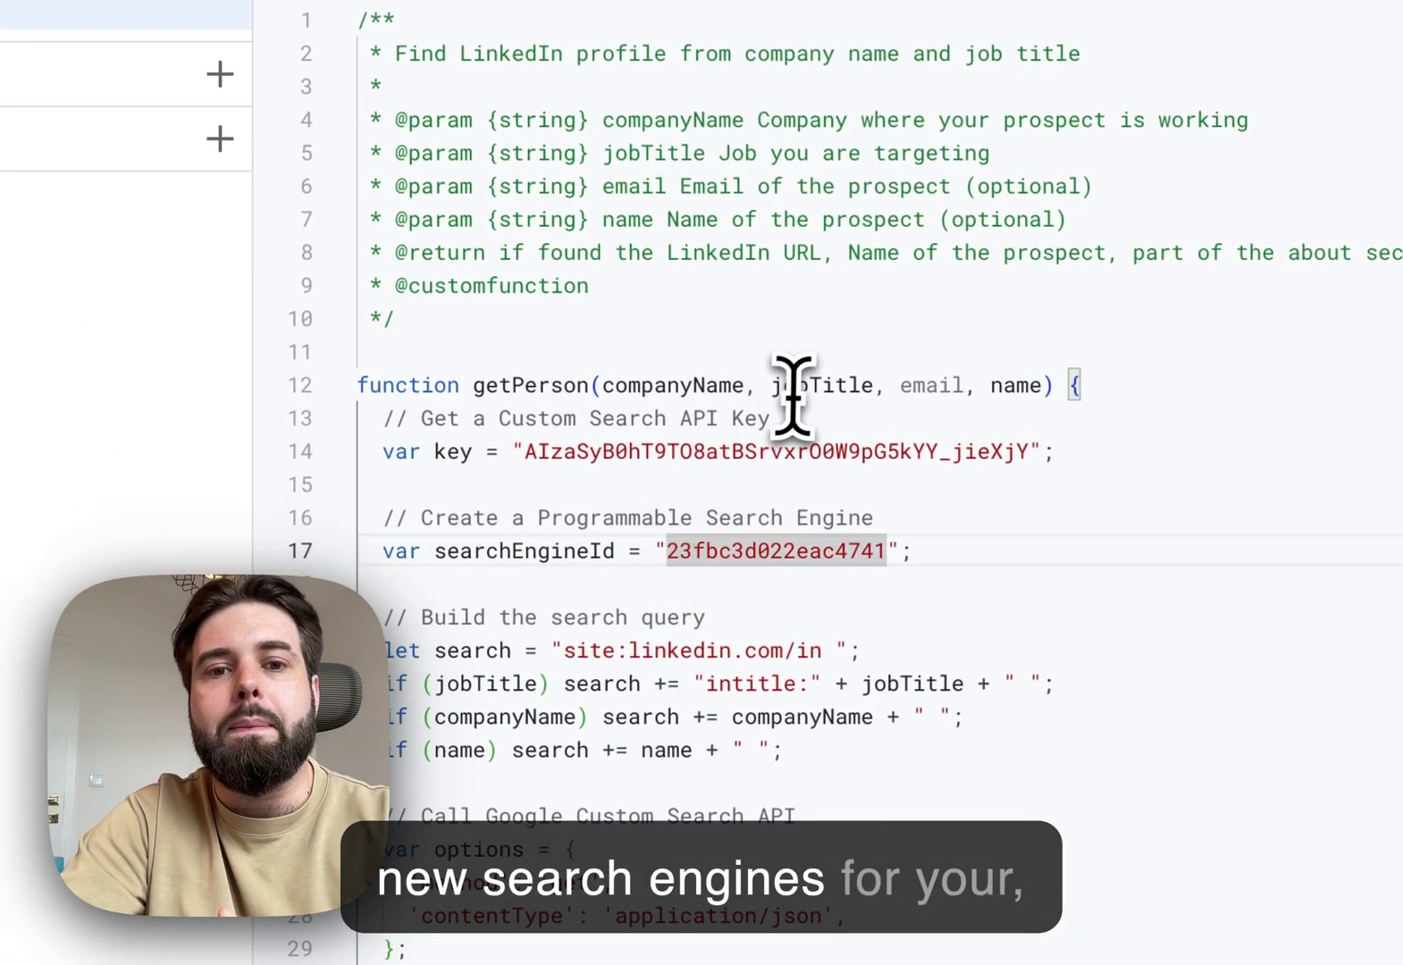
{"action": "left_click", "coordinate": [601, 409]}
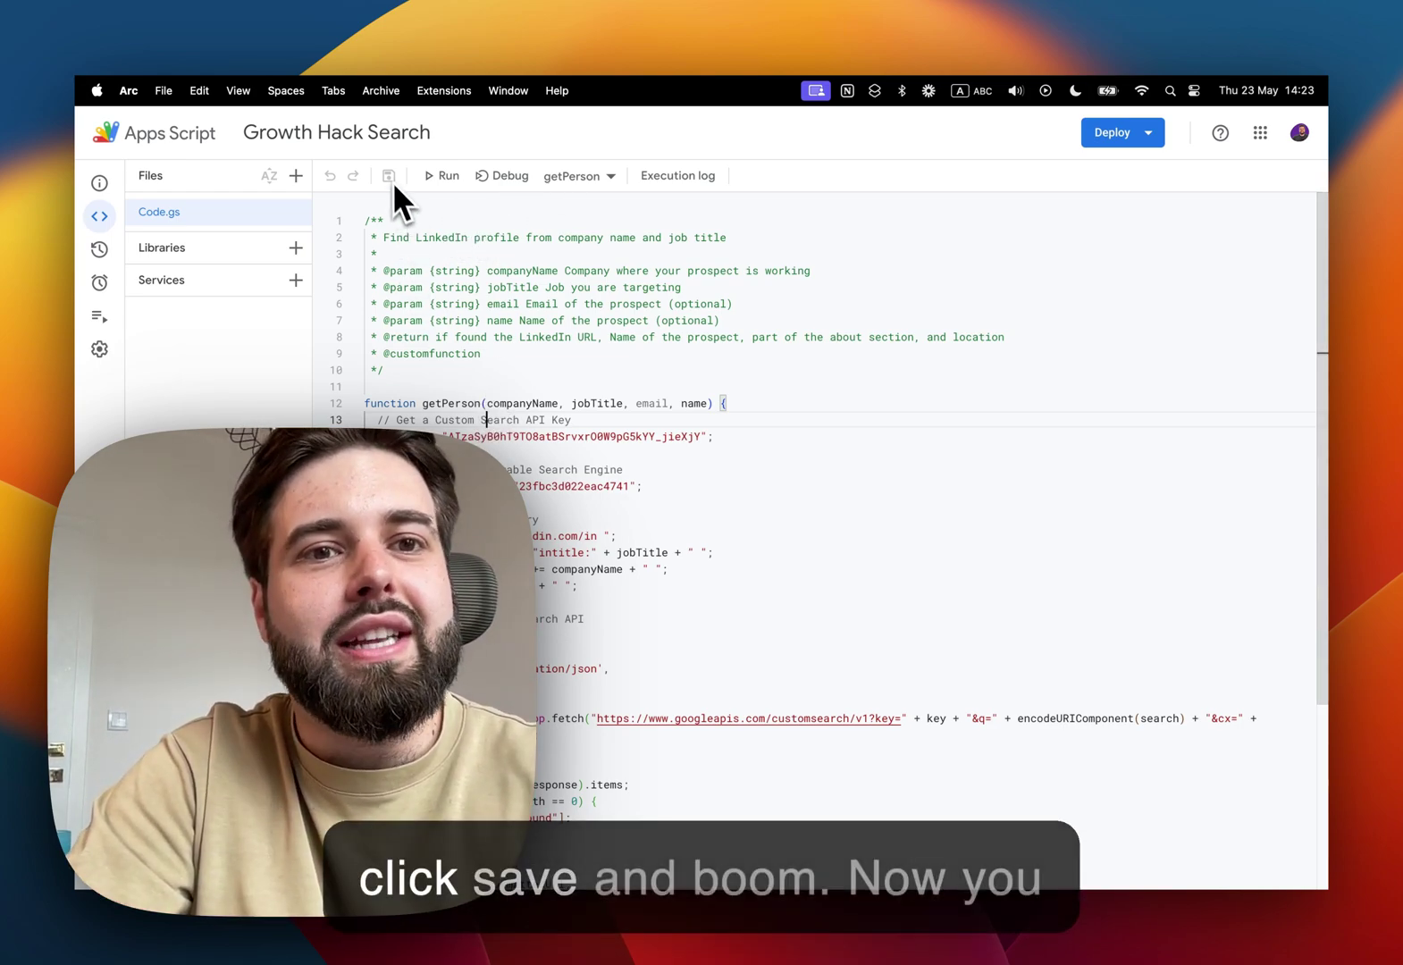
- Return to the Search Growth Hack spreadsheet and select empty cell E5 below the LinkedIn profiles
{"action": "key", "text": "ctrl+Tab"}
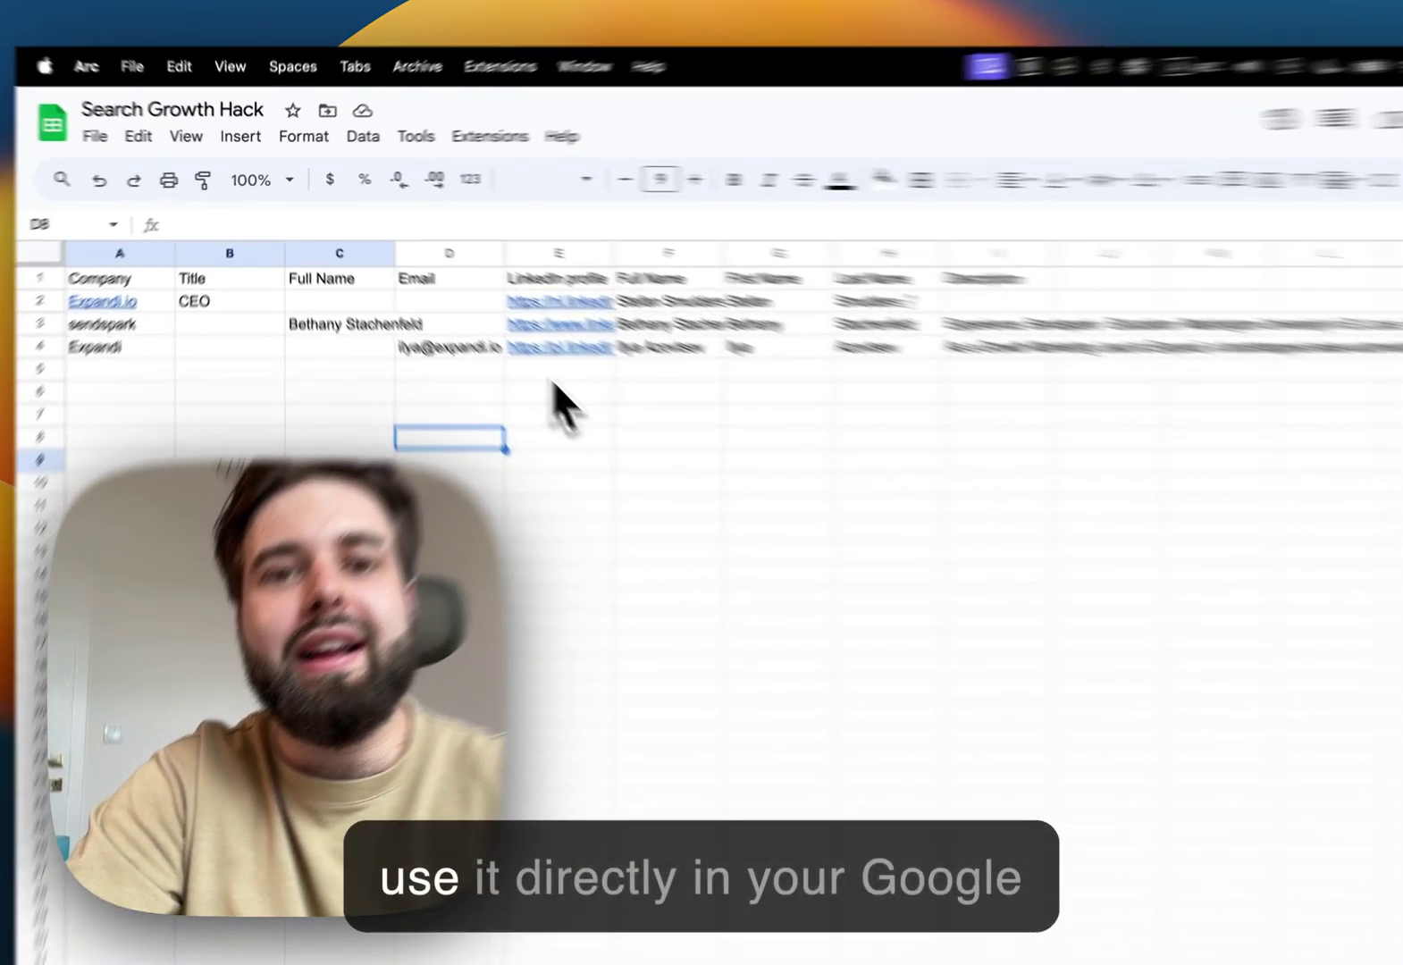
{"action": "left_click", "coordinate": [552, 376]}
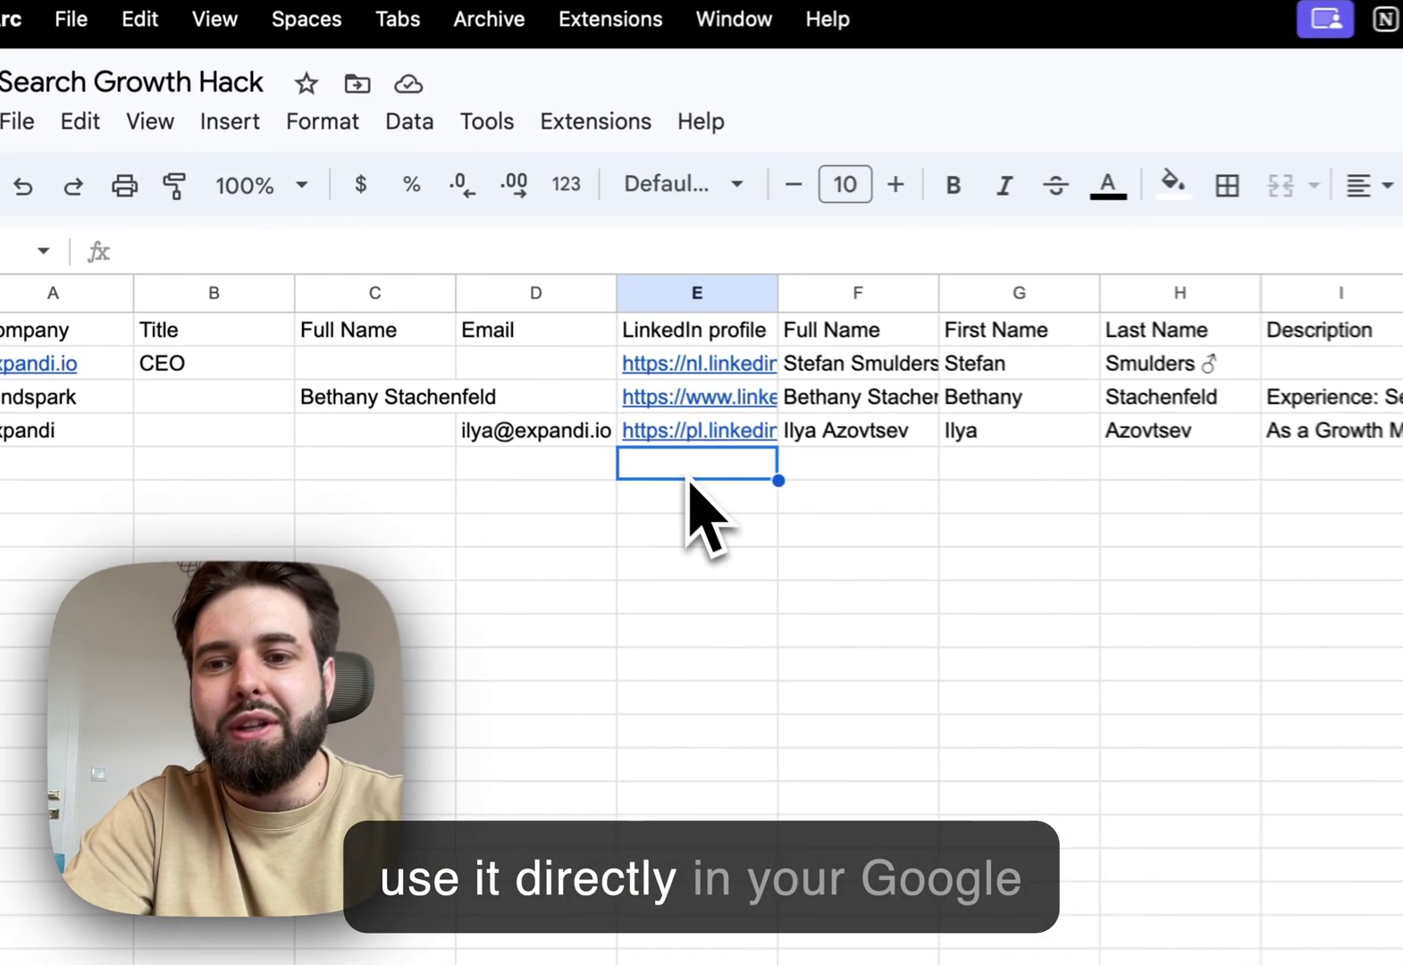